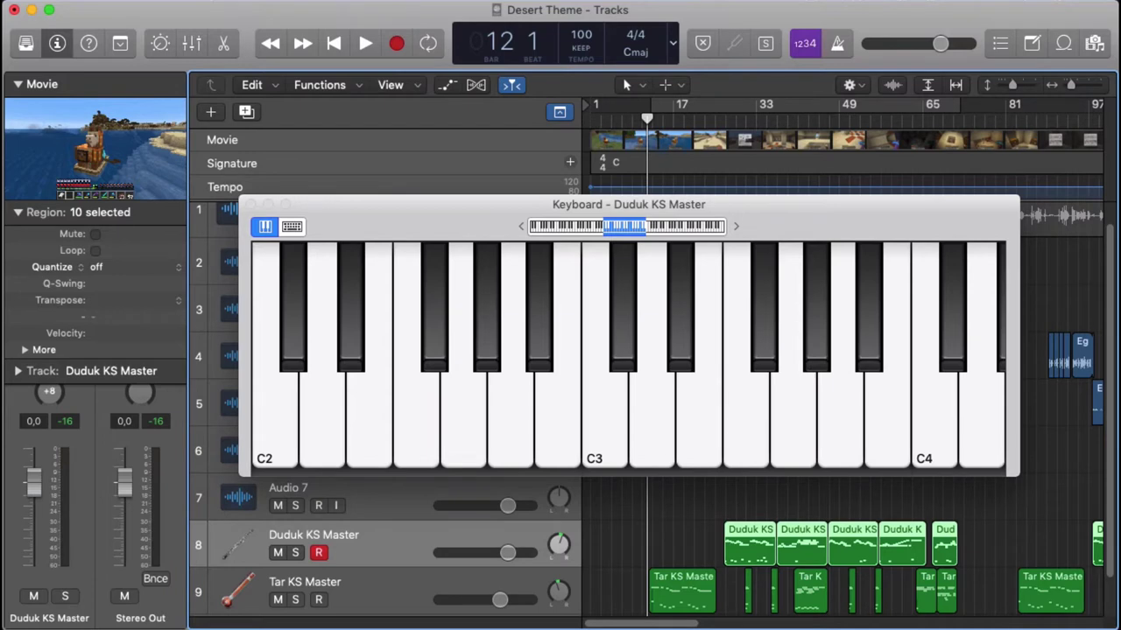
# Step: Select the Tar KS Master track, reposition the on-screen keyboard window and hide it
pyautogui.moveTo(474, 217)
pyautogui.mouseDown()
pyautogui.moveTo(547, 154)
pyautogui.moveTo(598, 57)
pyautogui.moveTo(635, 22)
pyautogui.moveTo(711, 0)
pyautogui.moveTo(588, 7)
pyautogui.moveTo(481, 214)
pyautogui.moveTo(469, 211)
pyautogui.moveTo(475, 204)
pyautogui.mouseUp()
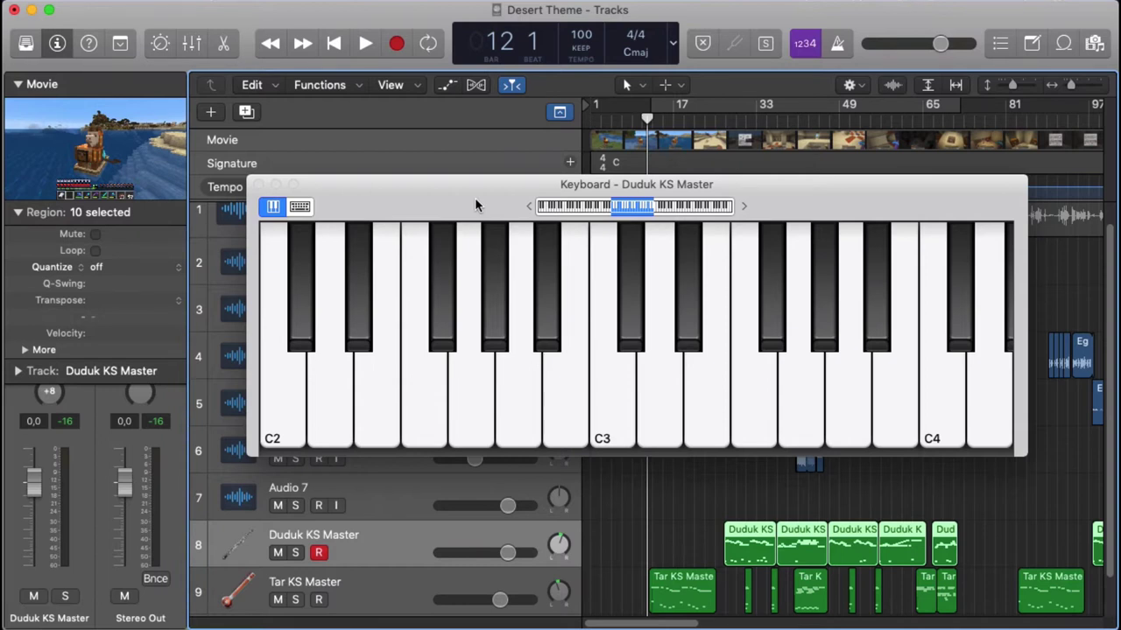
pyautogui.press('Down')
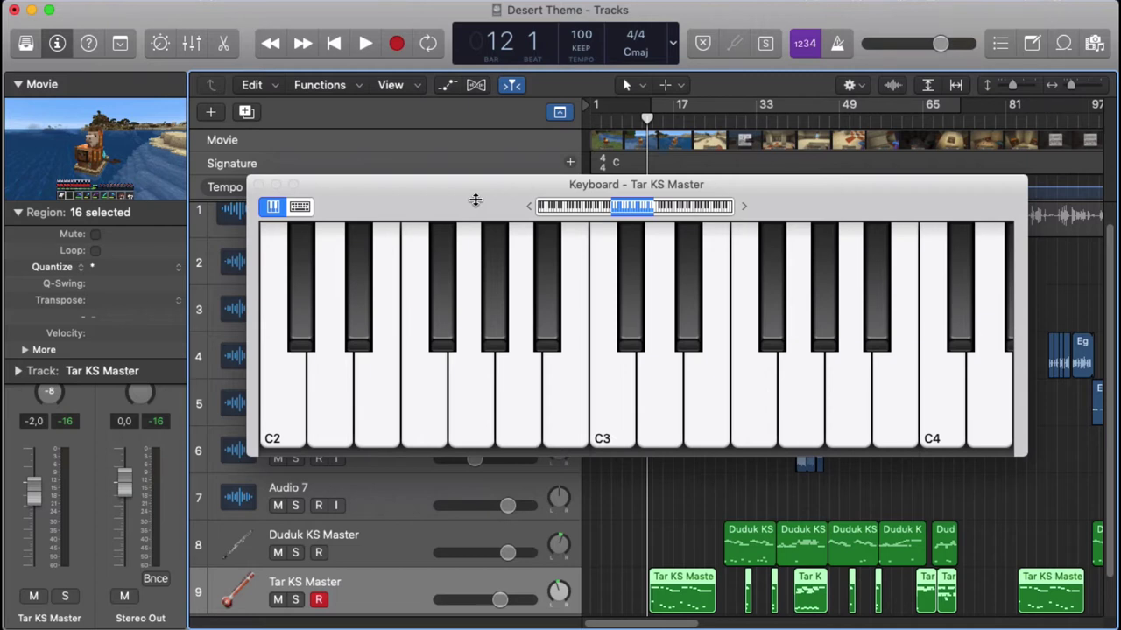
pyautogui.moveTo(458, 208); pyautogui.dragTo(742, 177)
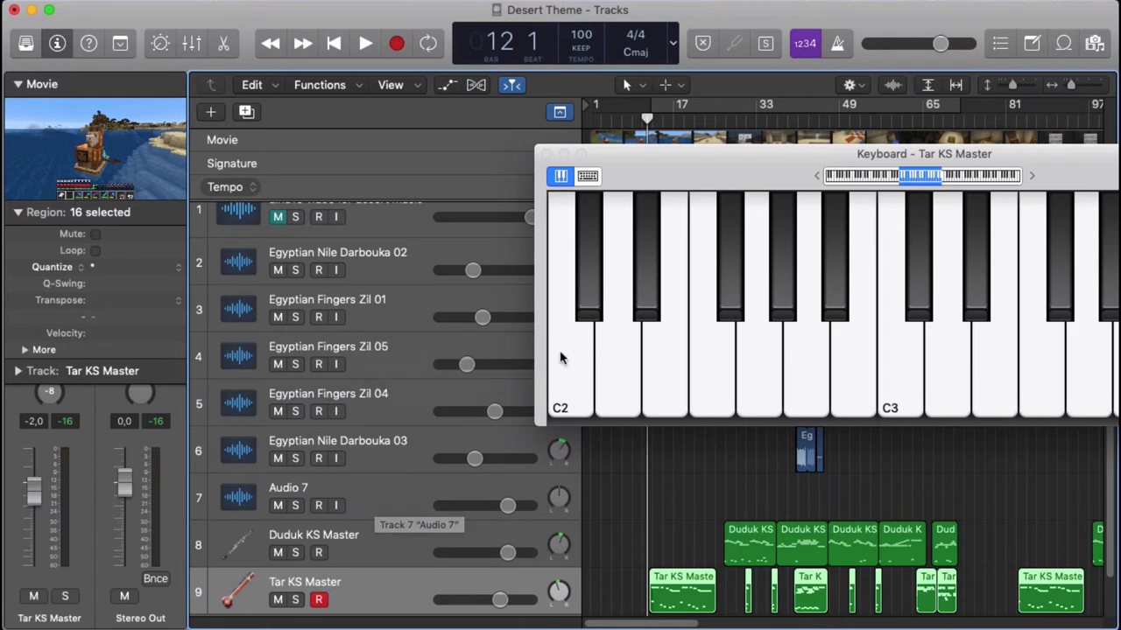
pyautogui.moveTo(733, 164); pyautogui.dragTo(430, 193)
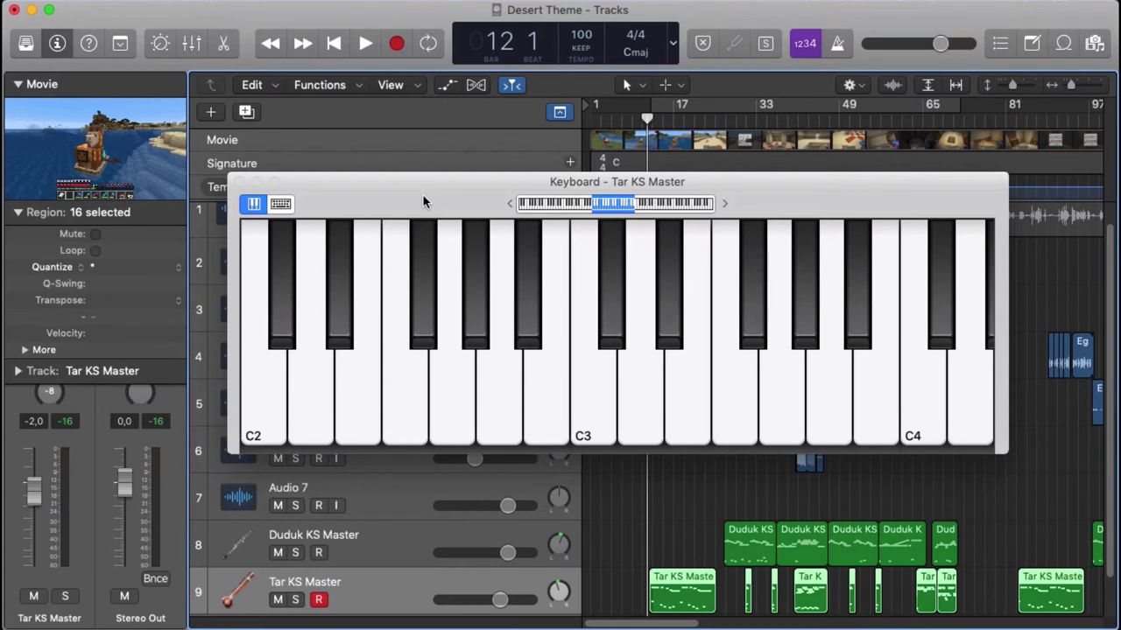
pyautogui.press('super+k')
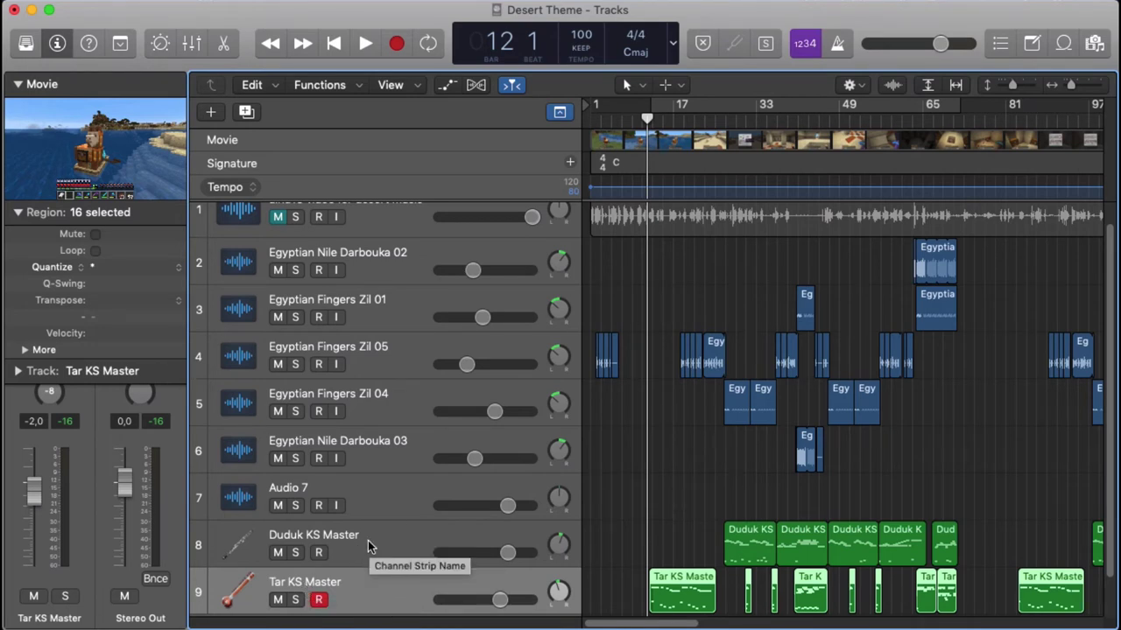
# Step: Go through the Egyptian Nile Darbouka and Egyptian Fingers Zil percussion tracks one by one to review their regions
pyautogui.click(394, 443)
pyautogui.click(407, 265)
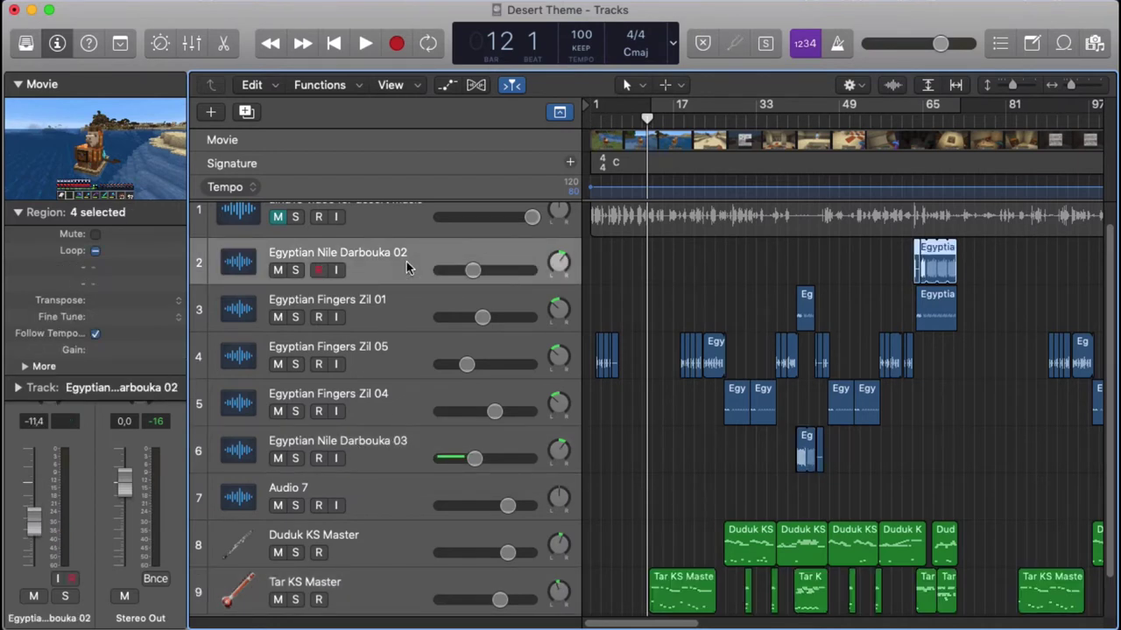
pyautogui.click(399, 314)
pyautogui.click(386, 372)
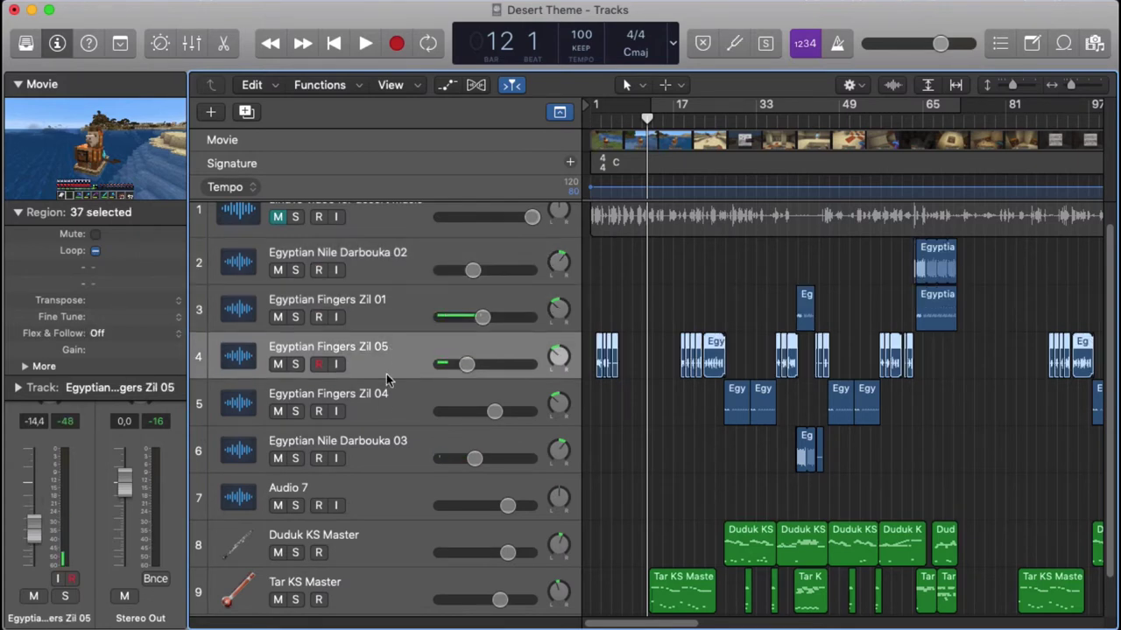
pyautogui.click(380, 404)
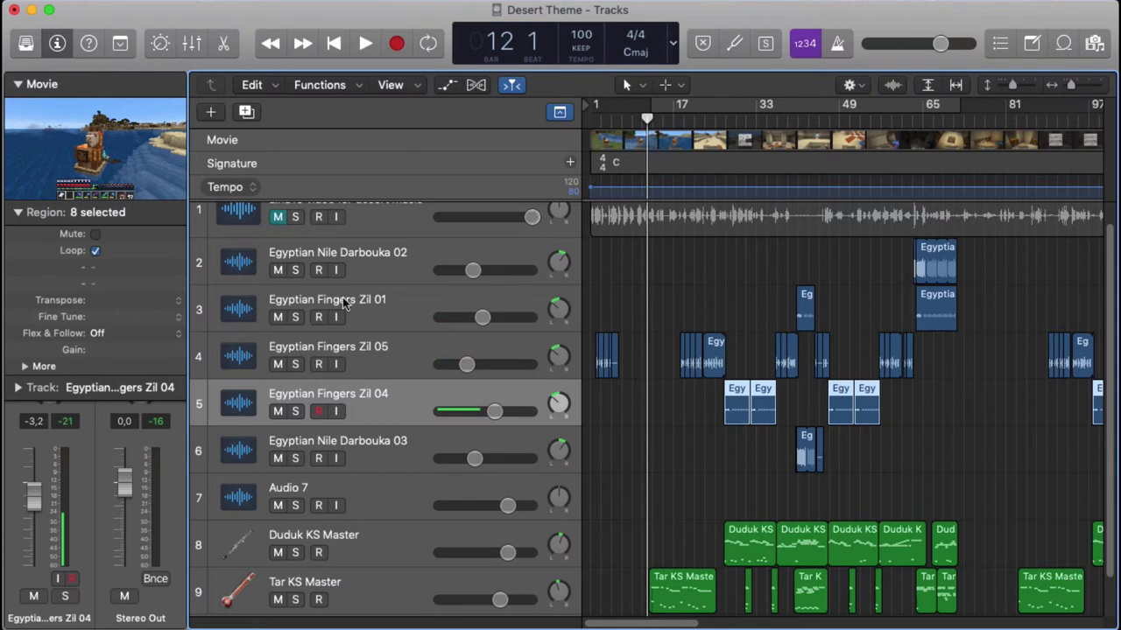
pyautogui.click(381, 260)
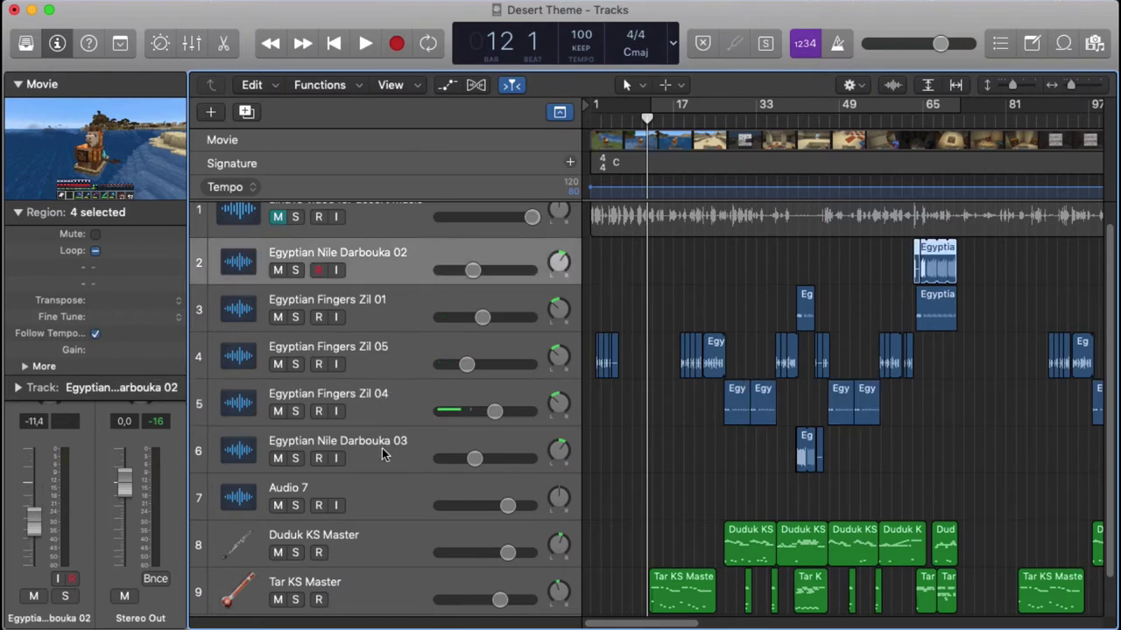
pyautogui.click(382, 447)
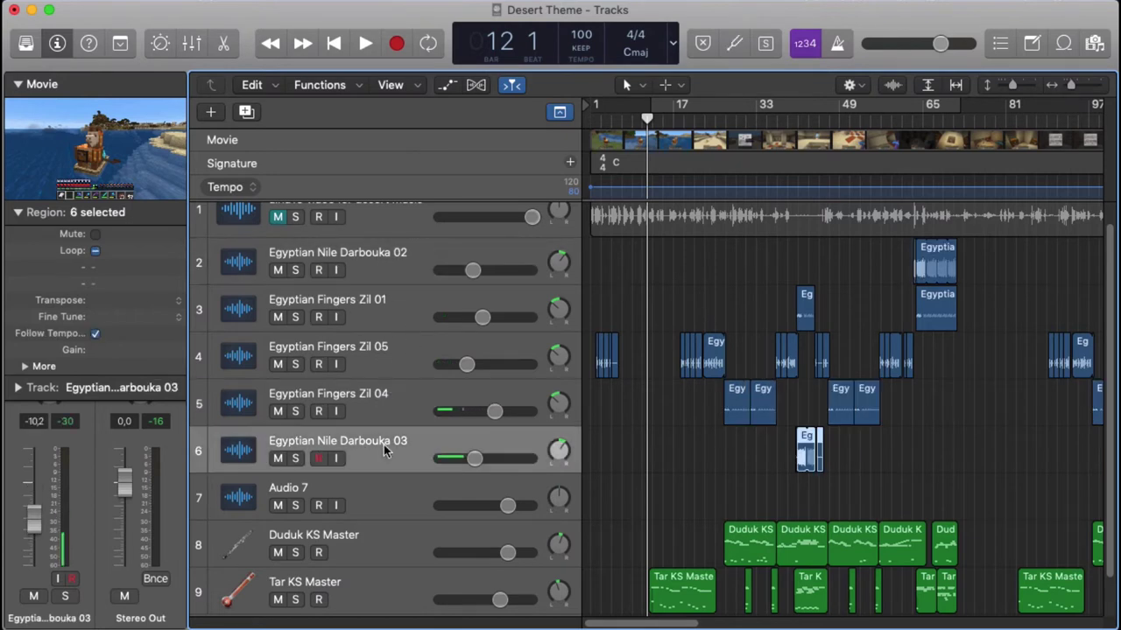
# Step: Delete the empty Audio 7 track above Duduk KS Master
pyautogui.click(385, 500)
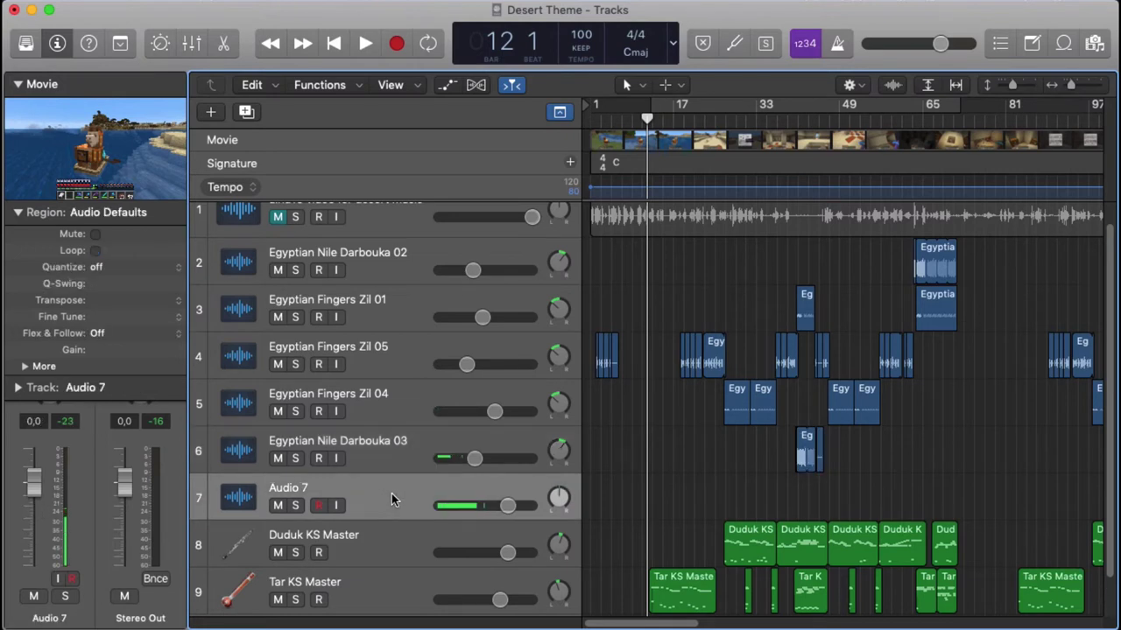
pyautogui.press('super+BackSpace')
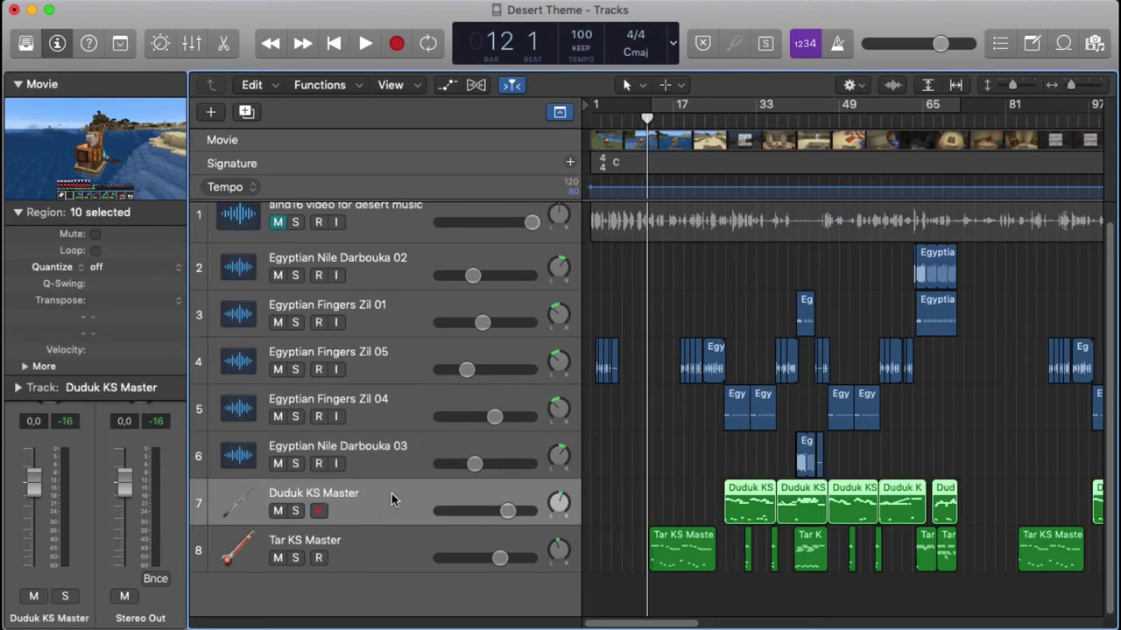
pyautogui.scroll(1, 427, 467)
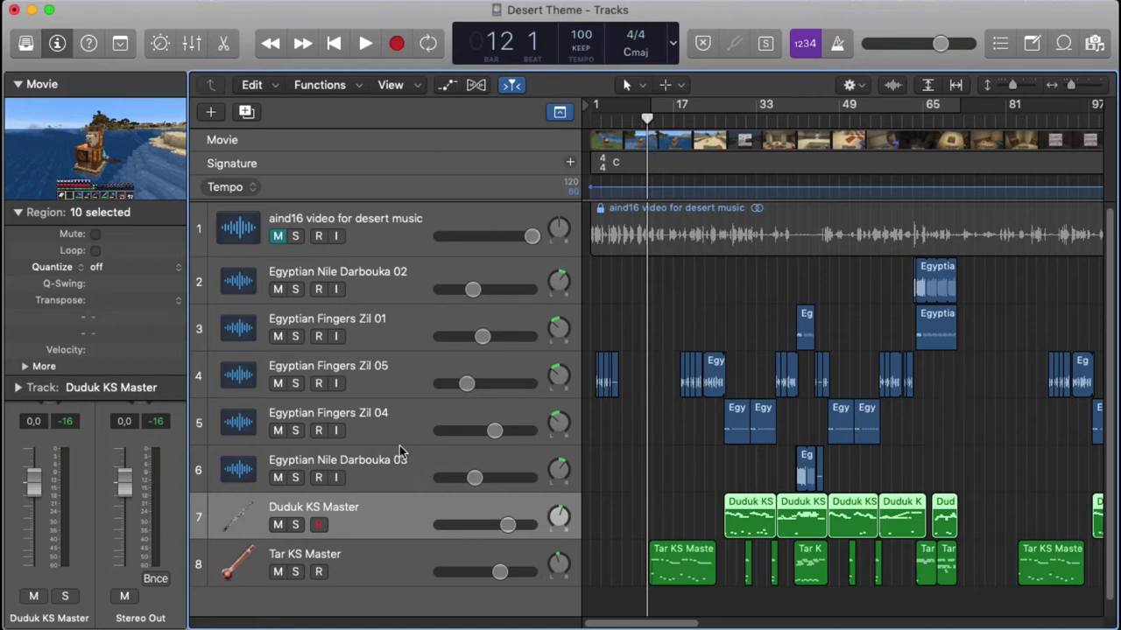
# Step: Show the on-screen keyboard and play the C major scale upward from C3 to D4 with the Duduk
pyautogui.press('super+k')
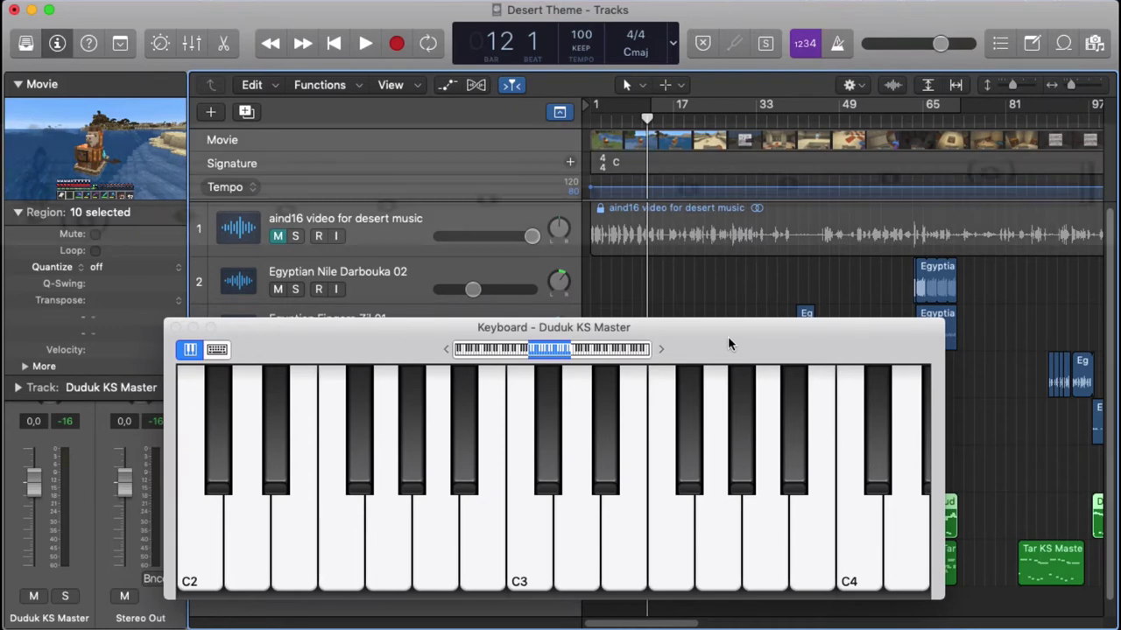
pyautogui.press('a')
pyautogui.press('s')
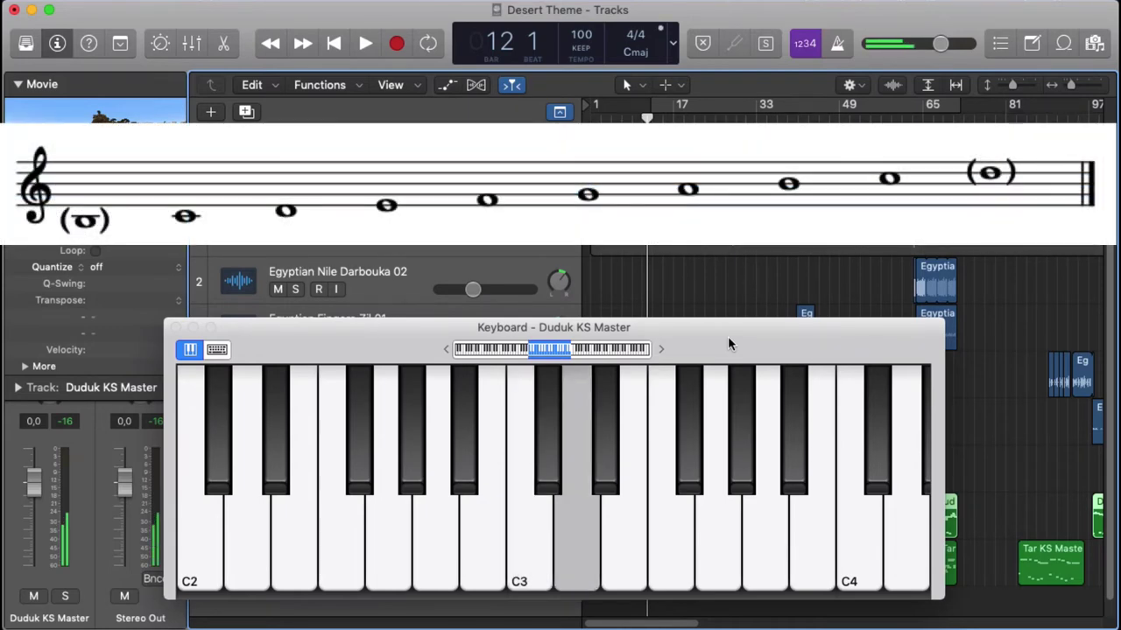
pyautogui.press('d')
pyautogui.press('f')
pyautogui.press('g')
pyautogui.press('h')
pyautogui.press('j')
pyautogui.press('k')
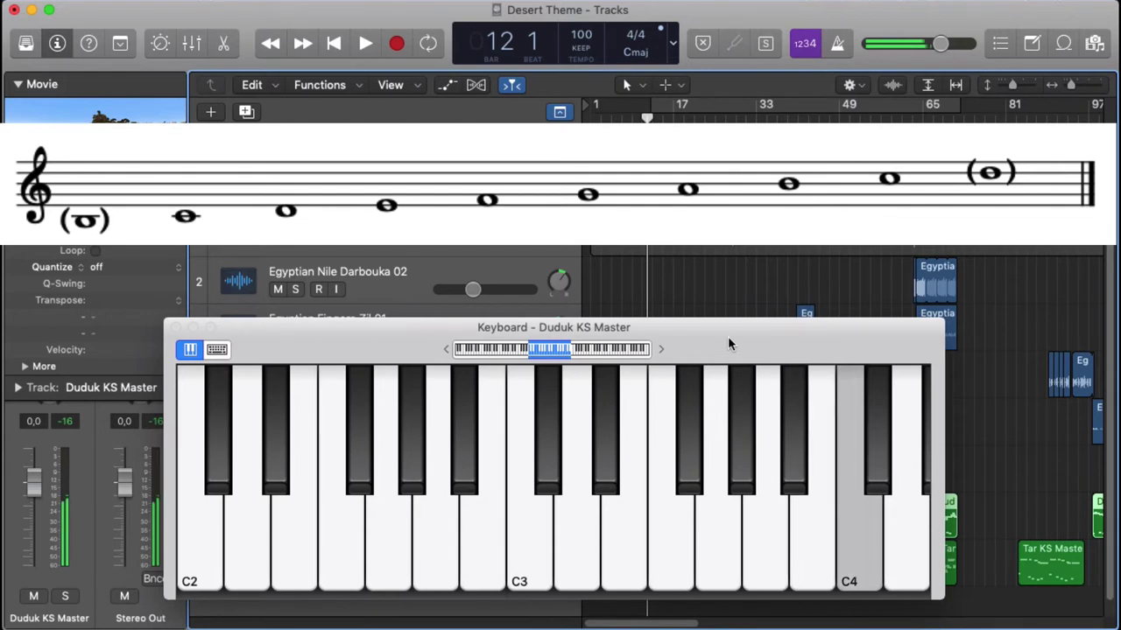
pyautogui.press('l')
# Step: Play the C major scale back down from C4 to C3 with the Duduk
pyautogui.press('k')
pyautogui.press('j')
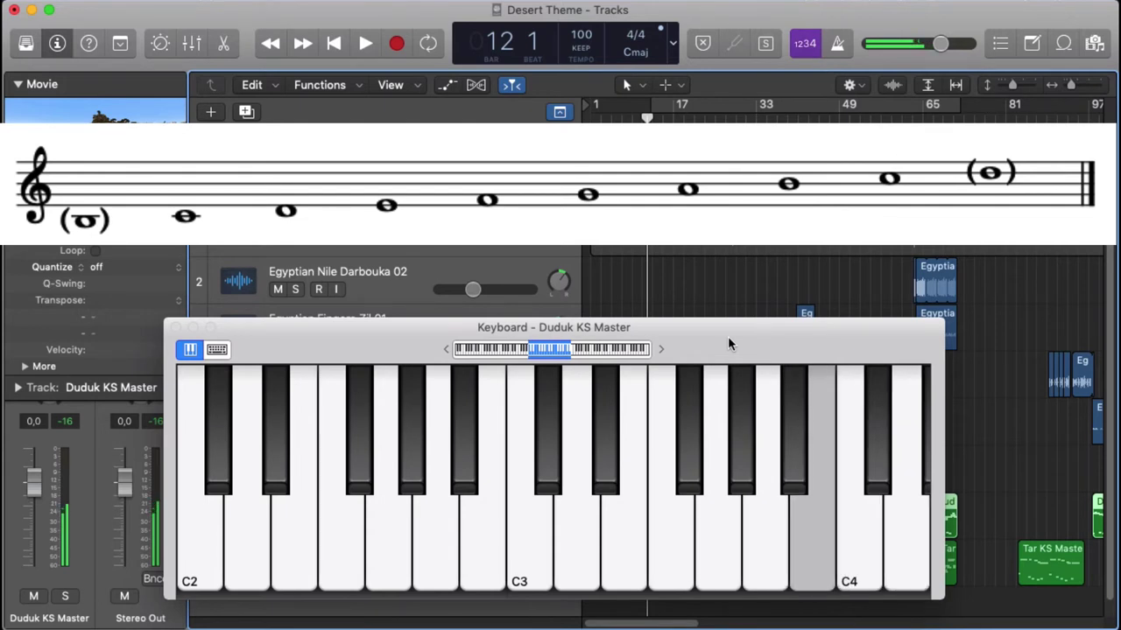
pyautogui.press('h')
pyautogui.press('g')
pyautogui.press('f')
pyautogui.press('d')
pyautogui.press('s')
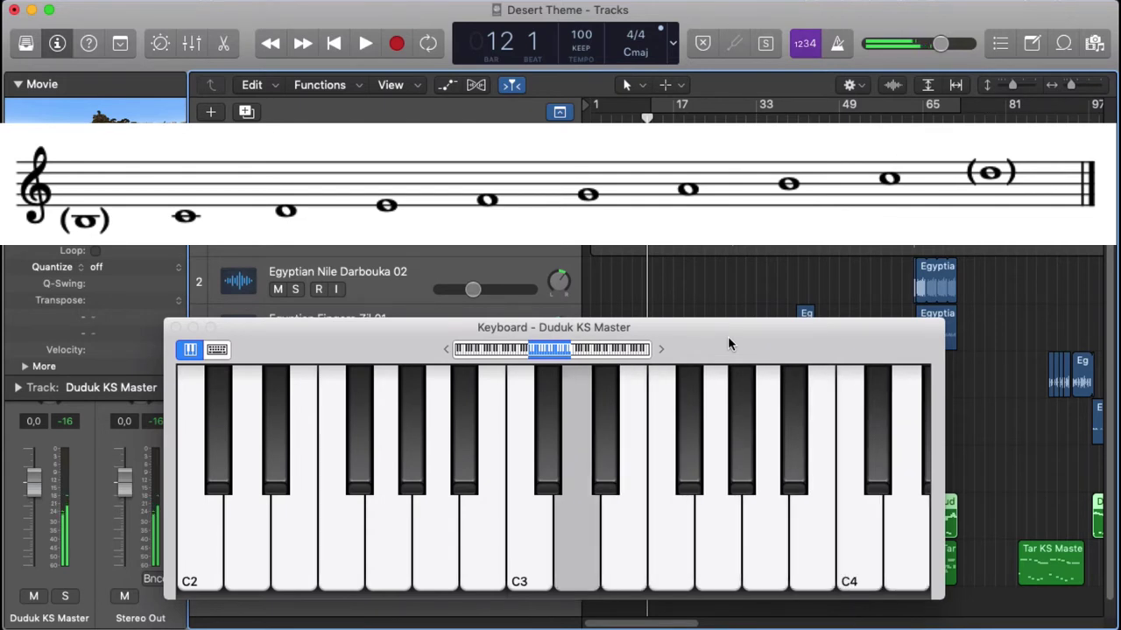
pyautogui.press('a')
pyautogui.press('z')
pyautogui.press('a')
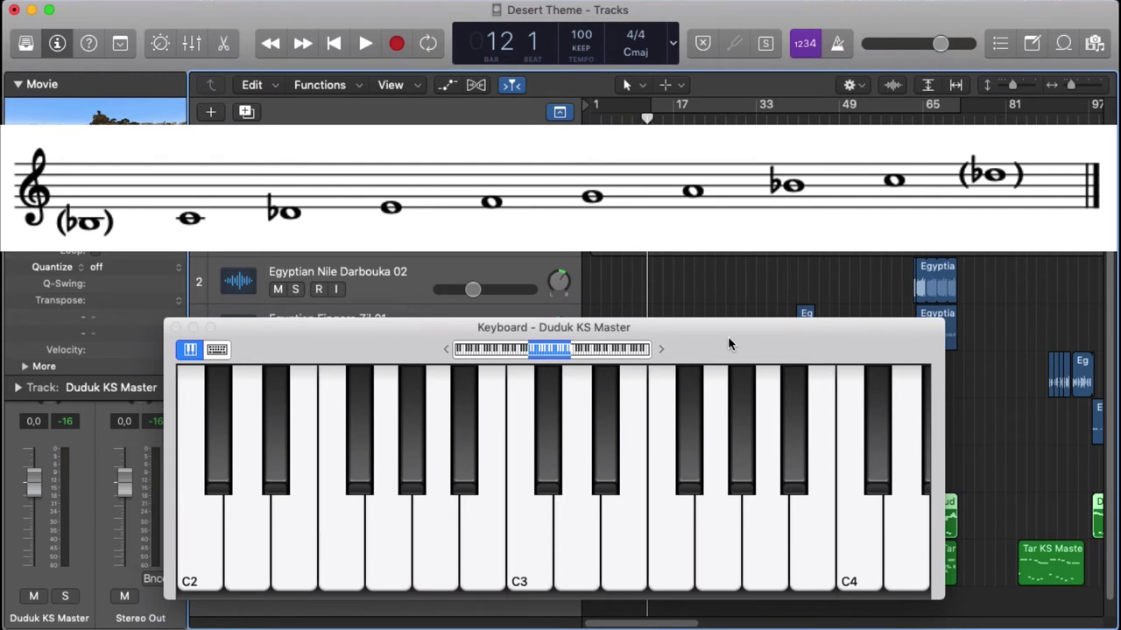
# Step: Play the altered notes D-flat and B-flat, and run the scale containing B-flat upward from C3 to C4
pyautogui.press('w')
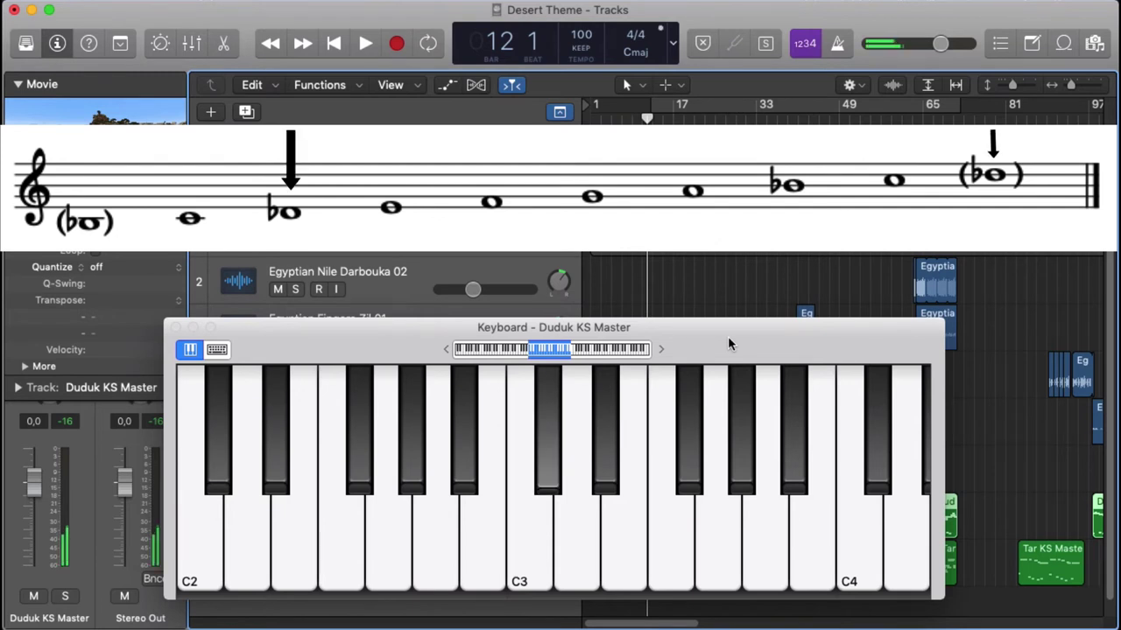
pyautogui.press('u')
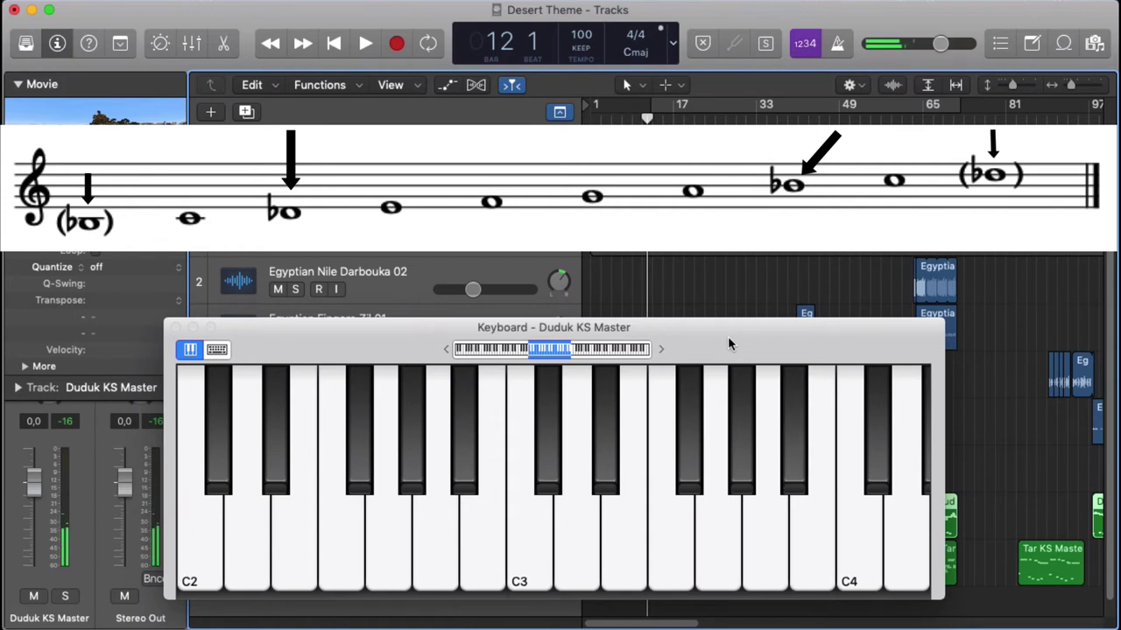
pyautogui.press('a')
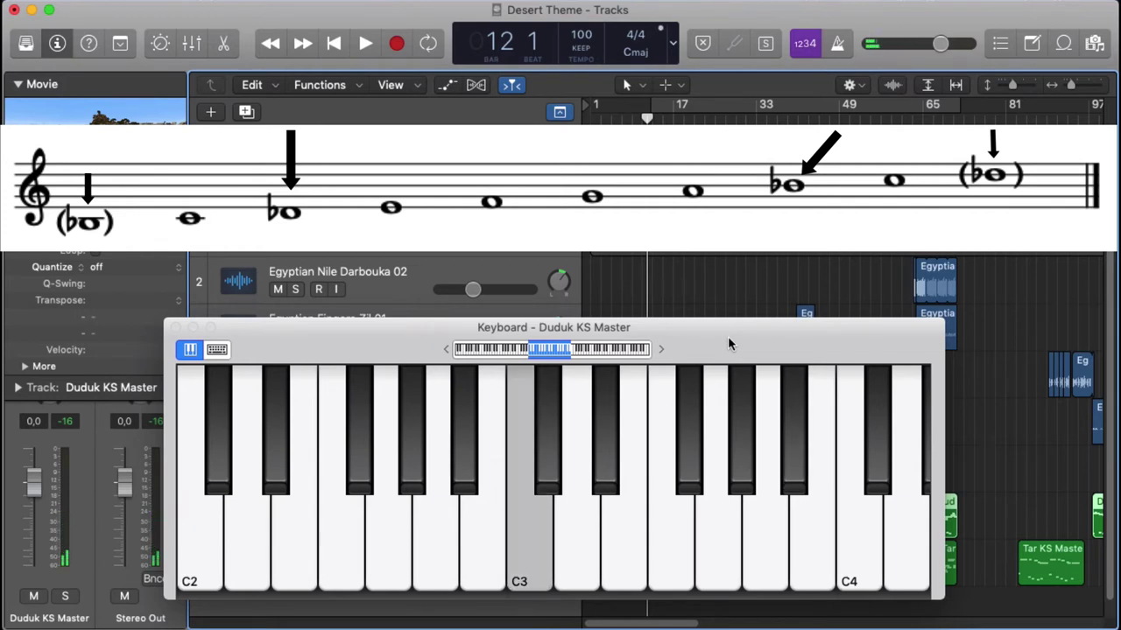
pyautogui.press('d')
pyautogui.press('f')
pyautogui.press('g')
pyautogui.press('h')
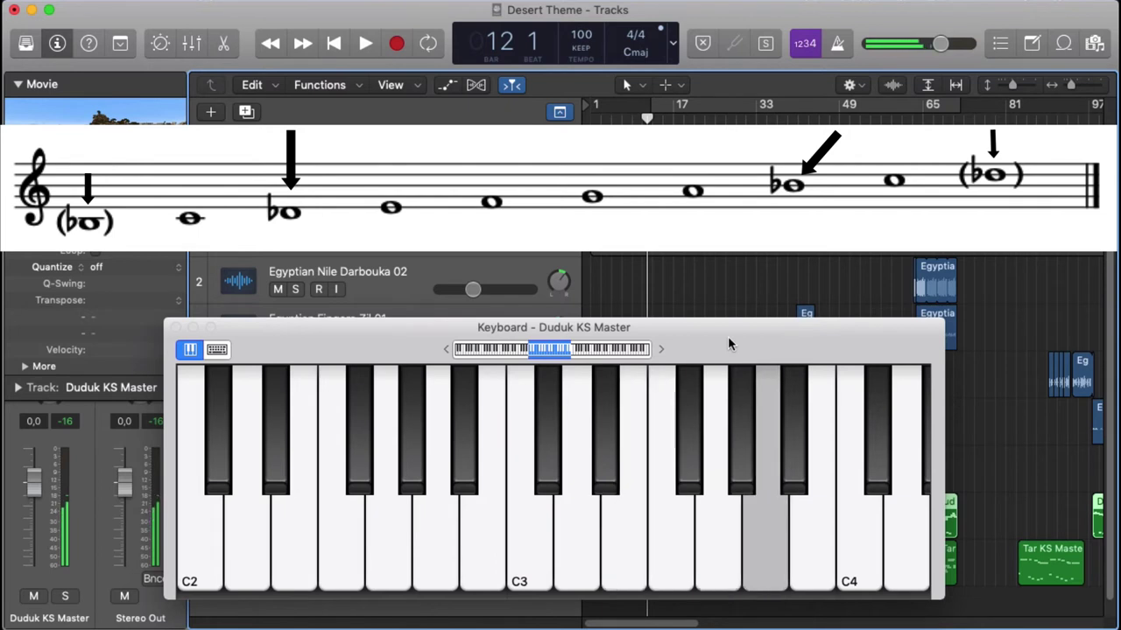
pyautogui.press('u')
pyautogui.press('k')
pyautogui.press('k')
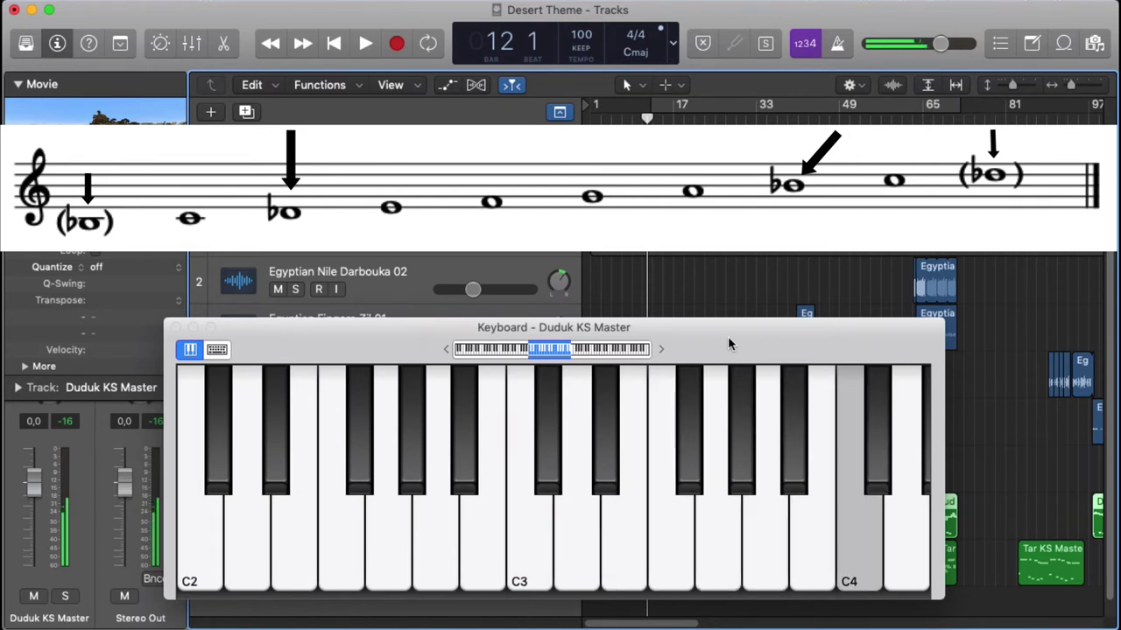
# Step: Play the altered scale back down from B-flat to C3
pyautogui.press('u')
pyautogui.press('h')
pyautogui.press('g')
pyautogui.press('f')
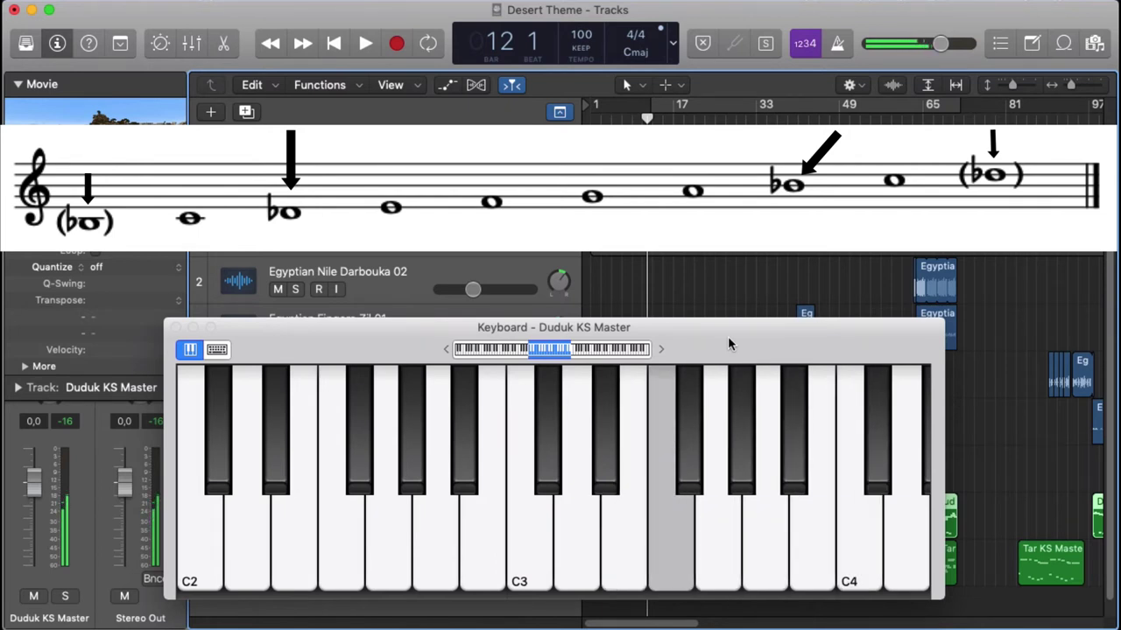
pyautogui.press('d')
pyautogui.press('a')
pyautogui.press('a')
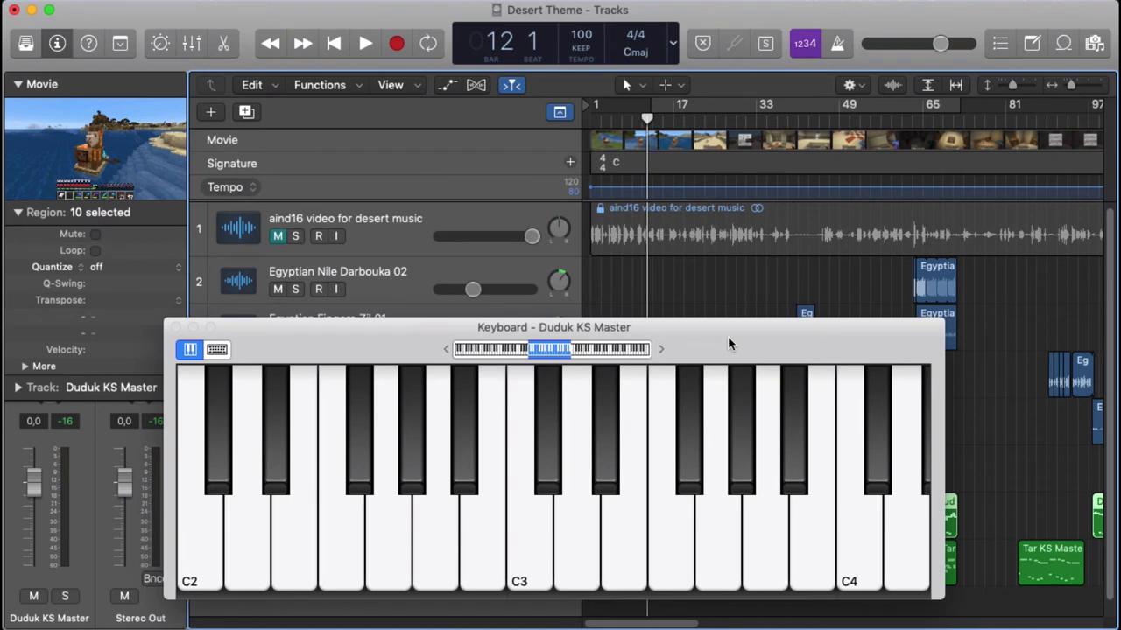
# Step: Improvise a Duduk melody between C3 and G3 using the notes C, D-flat, E, F and G
pyautogui.press('a')
pyautogui.press('d')
pyautogui.press('f')
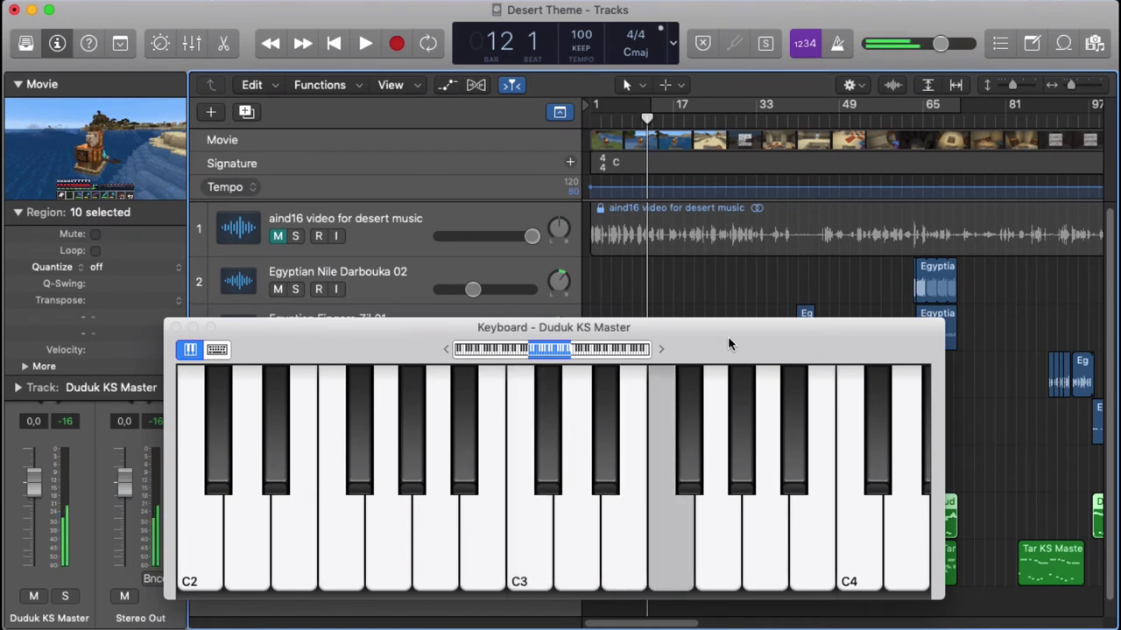
pyautogui.press('d')
pyautogui.press('w')
pyautogui.press('a')
pyautogui.press('w')
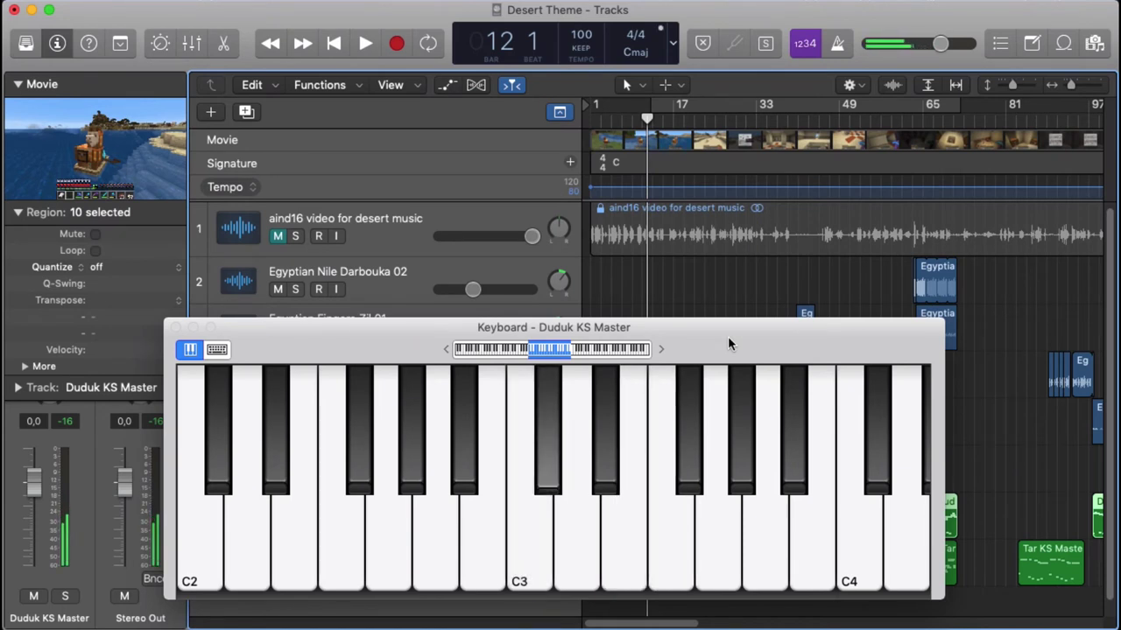
pyautogui.press('d')
pyautogui.press('f')
pyautogui.press('d')
pyautogui.press('w')
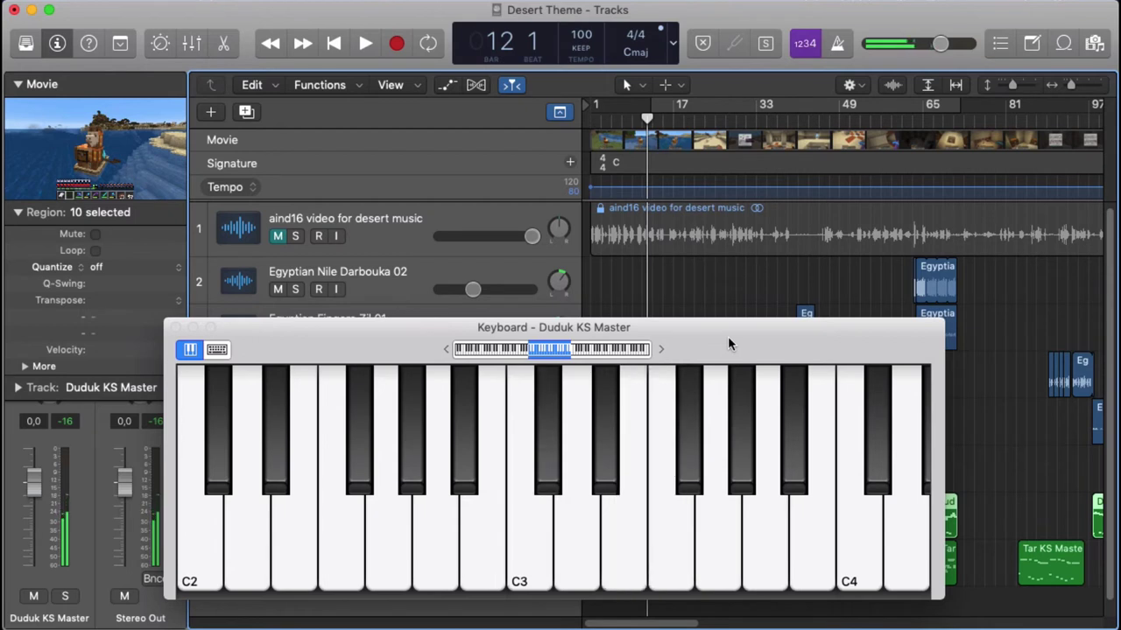
pyautogui.press('a')
pyautogui.press('w')
pyautogui.press('w')
pyautogui.press('d')
pyautogui.press('w')
pyautogui.press('d')
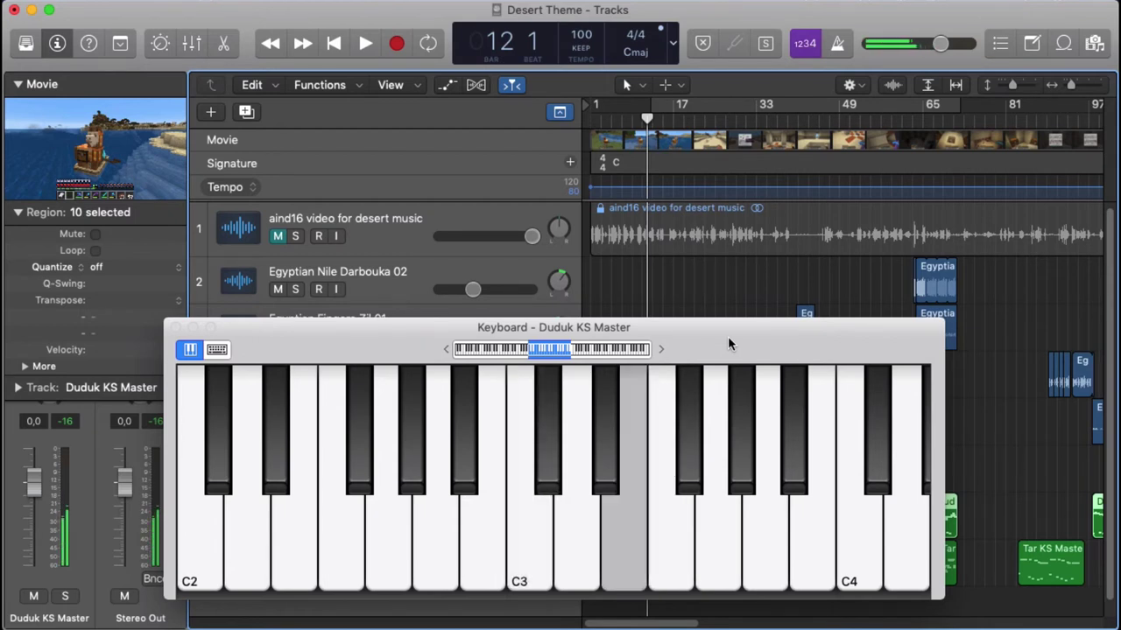
pyautogui.press('w')
pyautogui.press('a')
pyautogui.press('w')
pyautogui.press('d')
pyautogui.press('f')
pyautogui.press('g')
pyautogui.press('f')
pyautogui.press('d')
pyautogui.press('w')
pyautogui.press('a')
pyautogui.press('a')
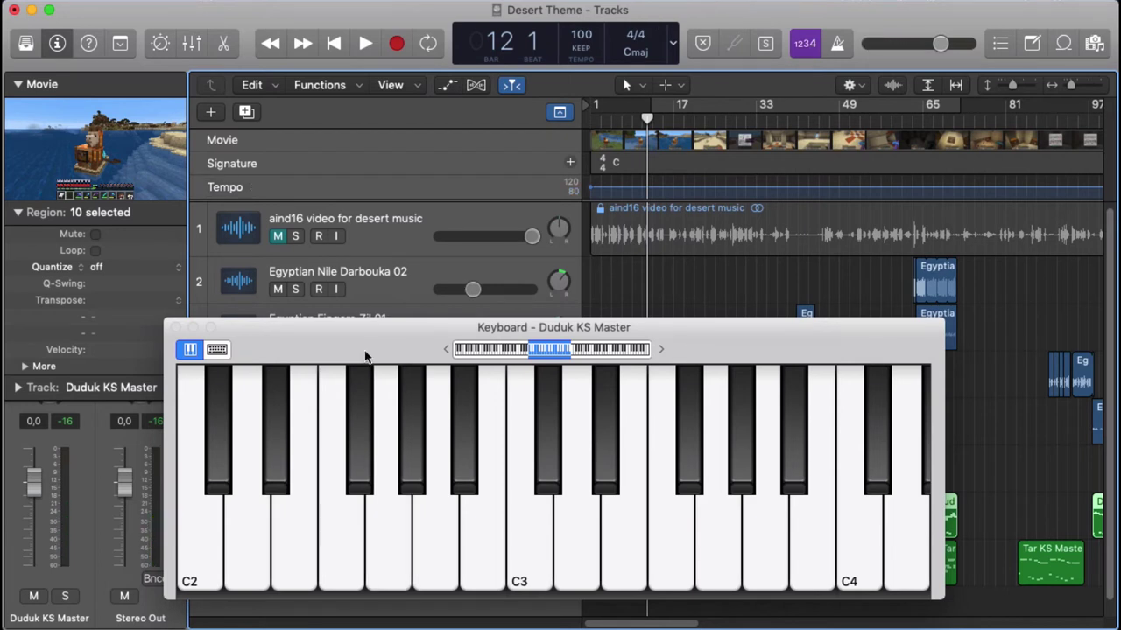
# Step: Close the on-screen keyboard and select the Tar KS Master track
pyautogui.click(175, 326)
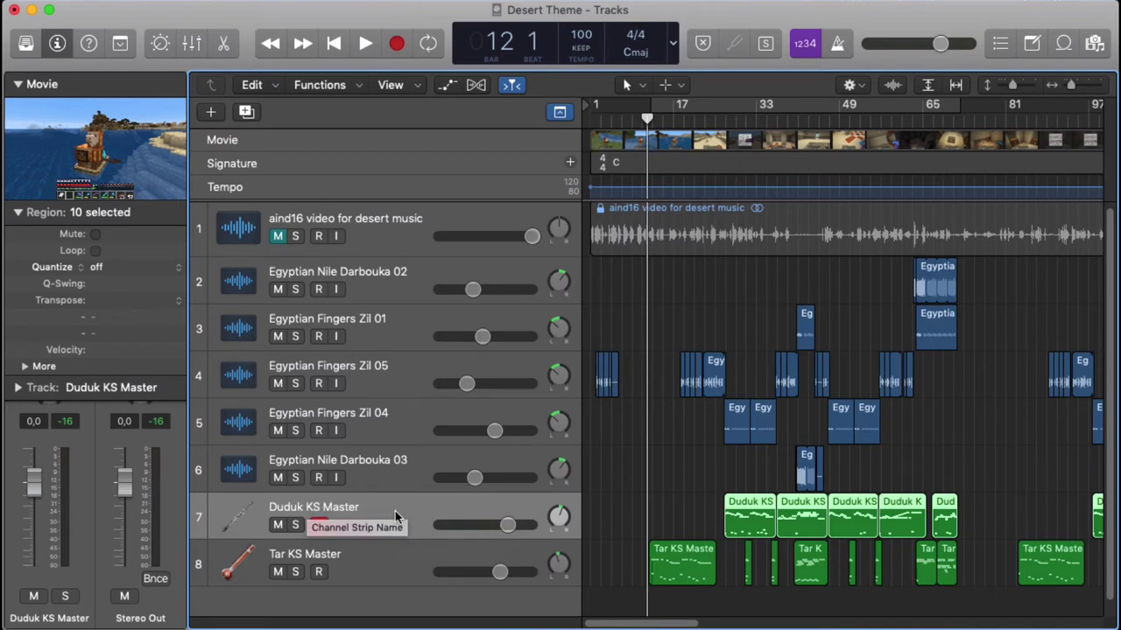
pyautogui.click(381, 567)
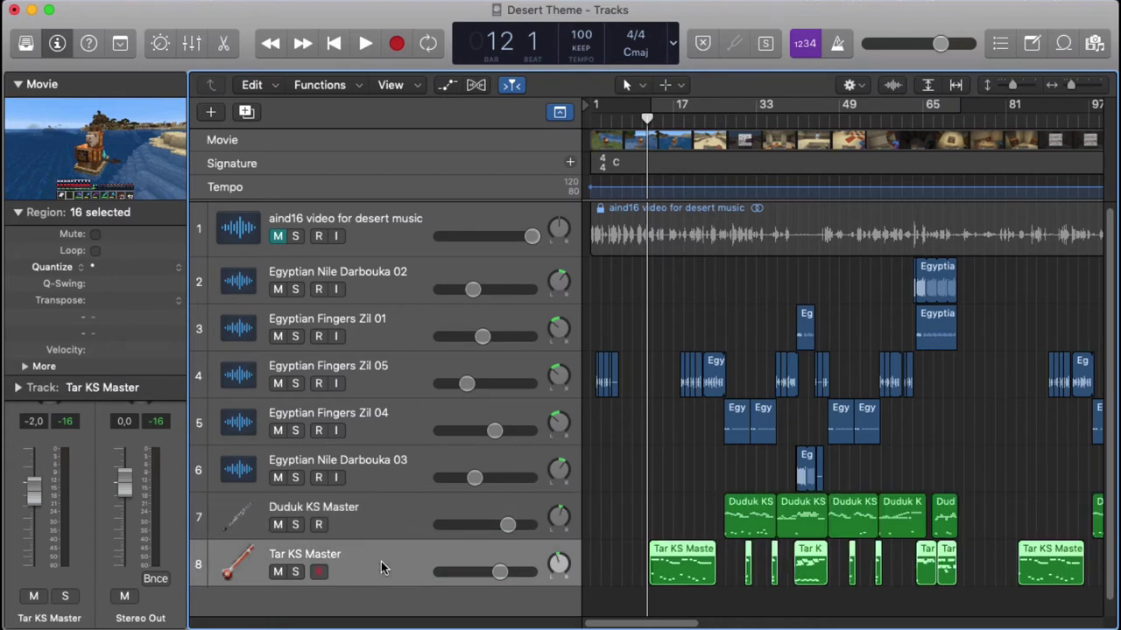
# Step: Deselect all regions and move the playhead to bar 63
pyautogui.click(692, 450)
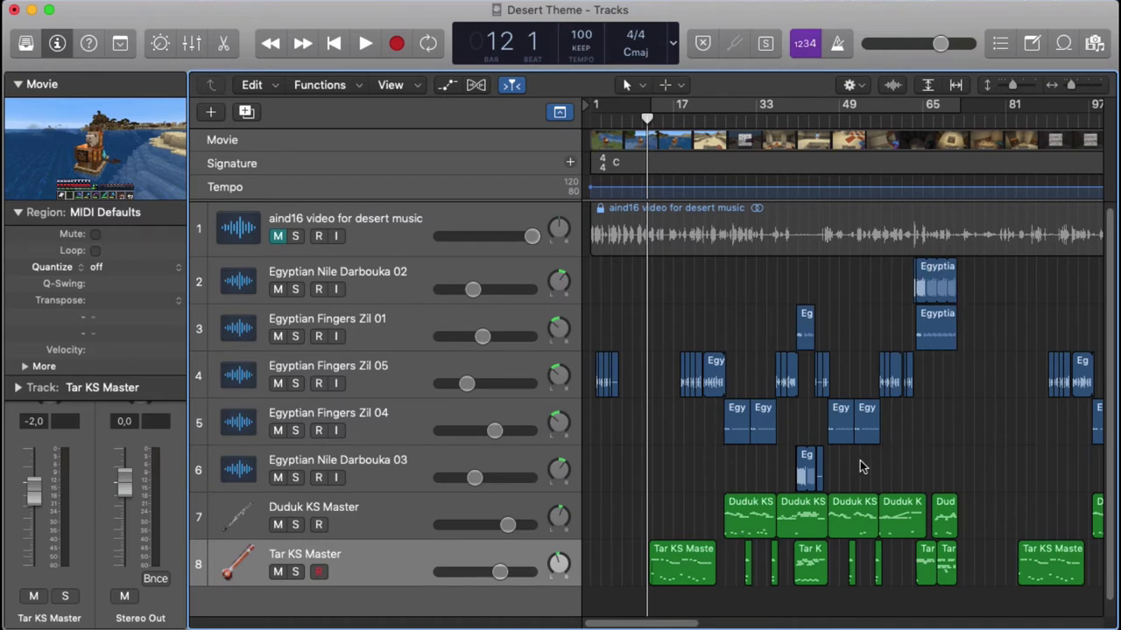
pyautogui.moveTo(647, 165); pyautogui.dragTo(911, 176)
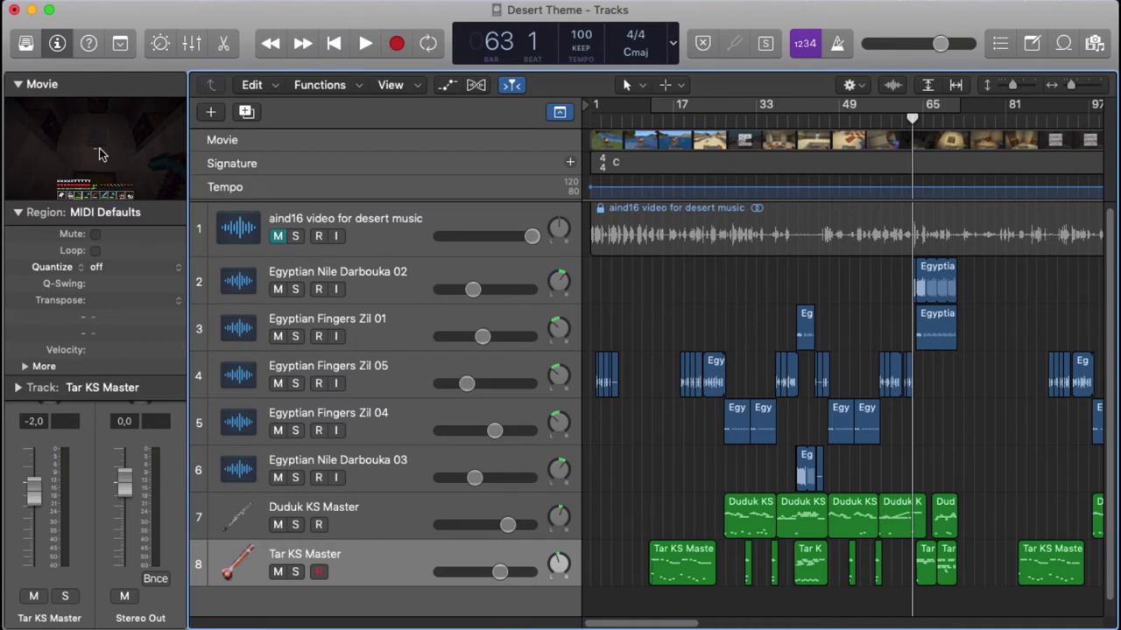
# Step: Open the desert video in its own floating movie window and reposition it over the tracks area
pyautogui.scroll(-3, 99, 148)
pyautogui.press('alt+super+v')
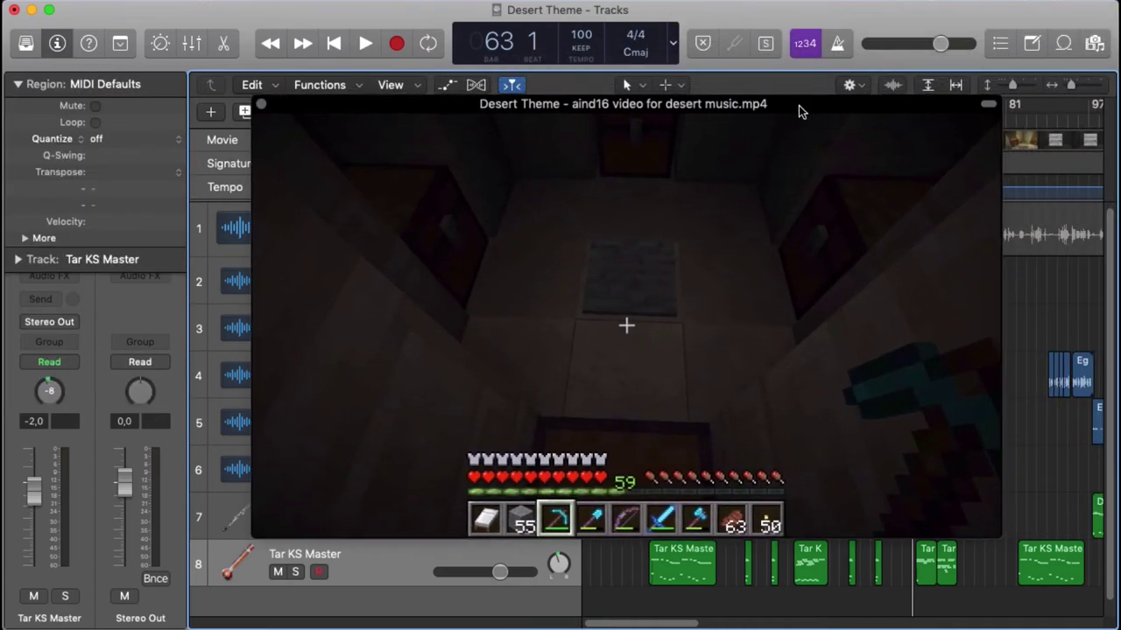
pyautogui.moveTo(798, 106); pyautogui.dragTo(756, 114)
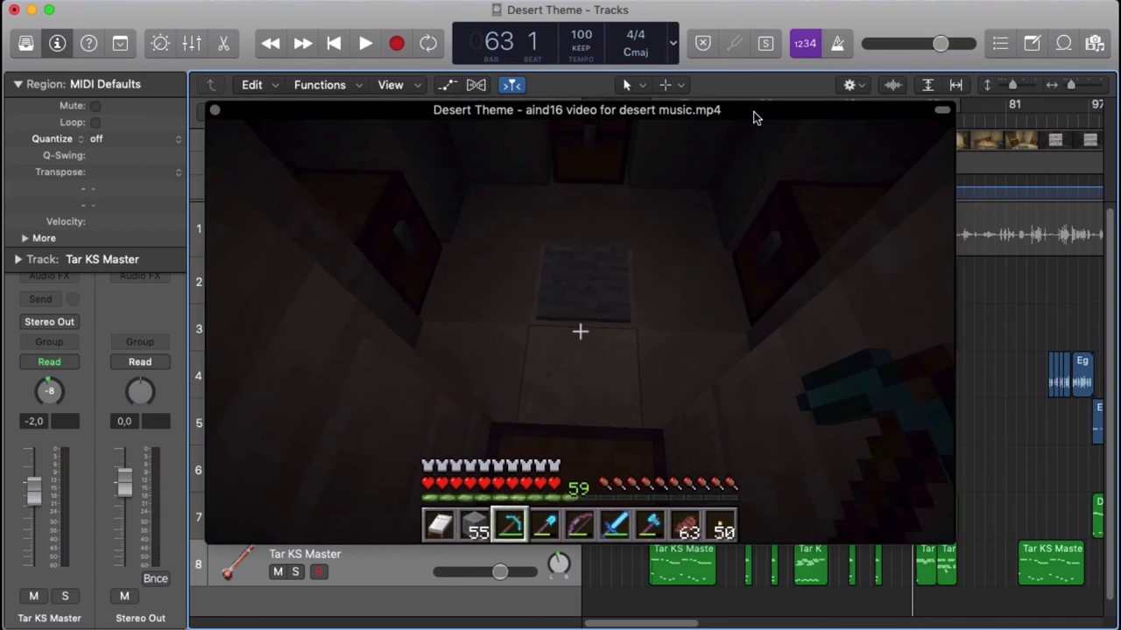
# Step: Rewind the movie to 02:23, play it with the music until 02:36, and close the movie window
pyautogui.moveTo(735, 124)
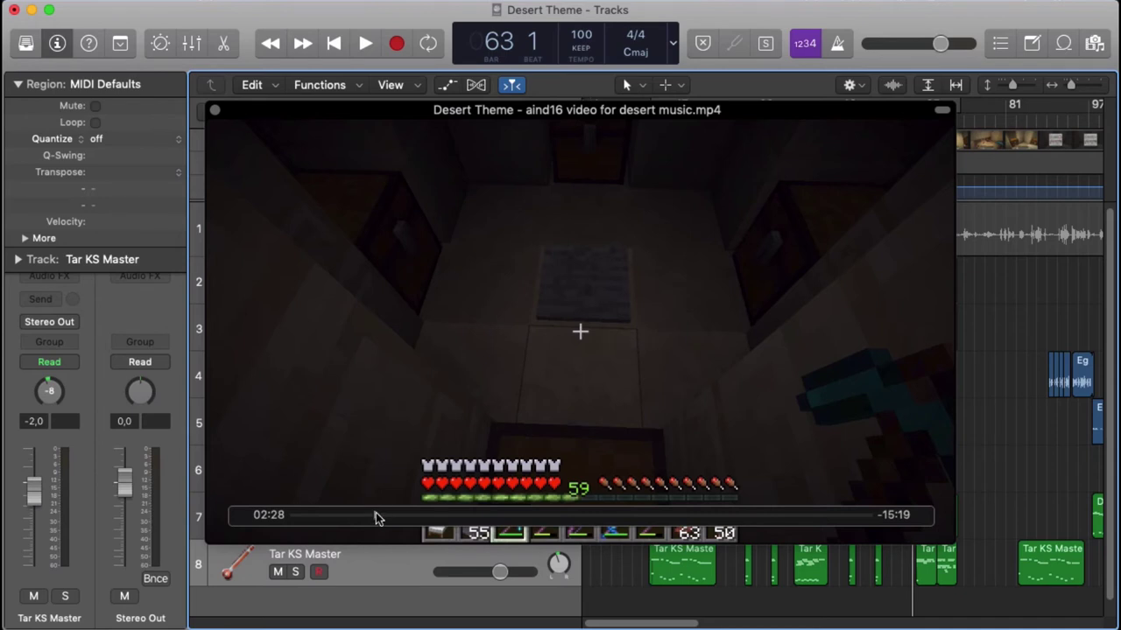
pyautogui.moveTo(374, 518); pyautogui.dragTo(371, 516)
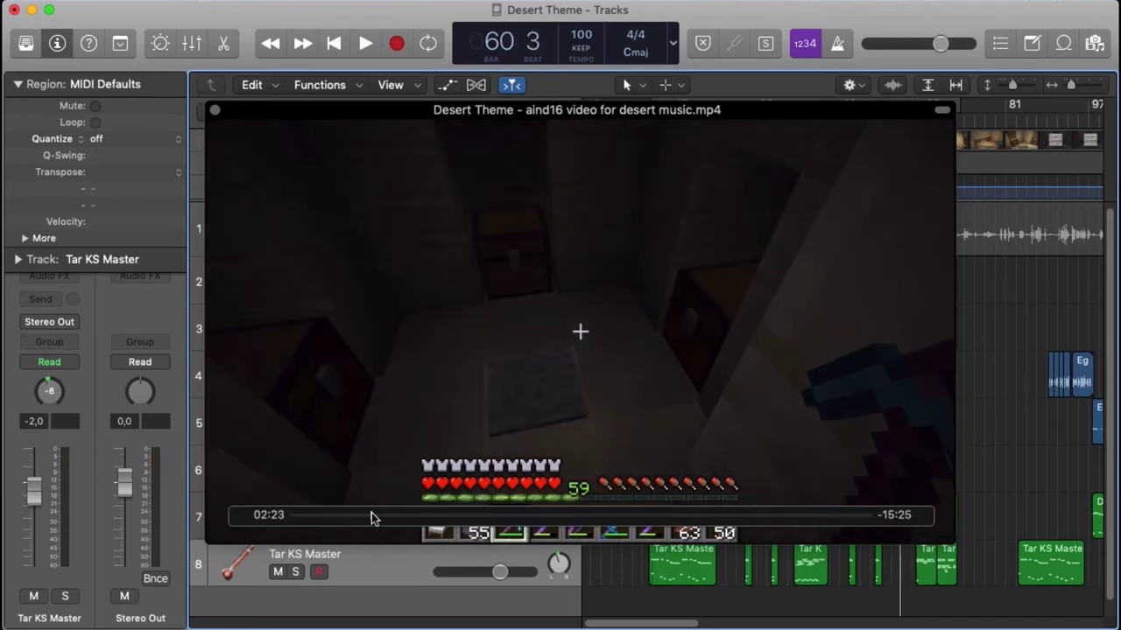
pyautogui.press('space')
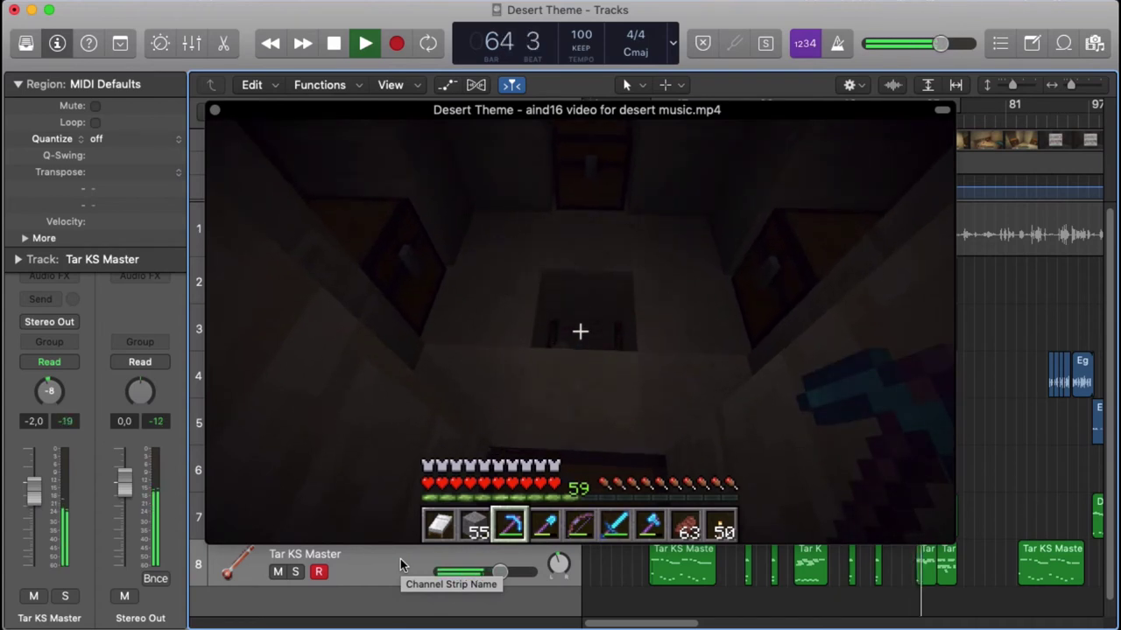
pyautogui.moveTo(497, 449)
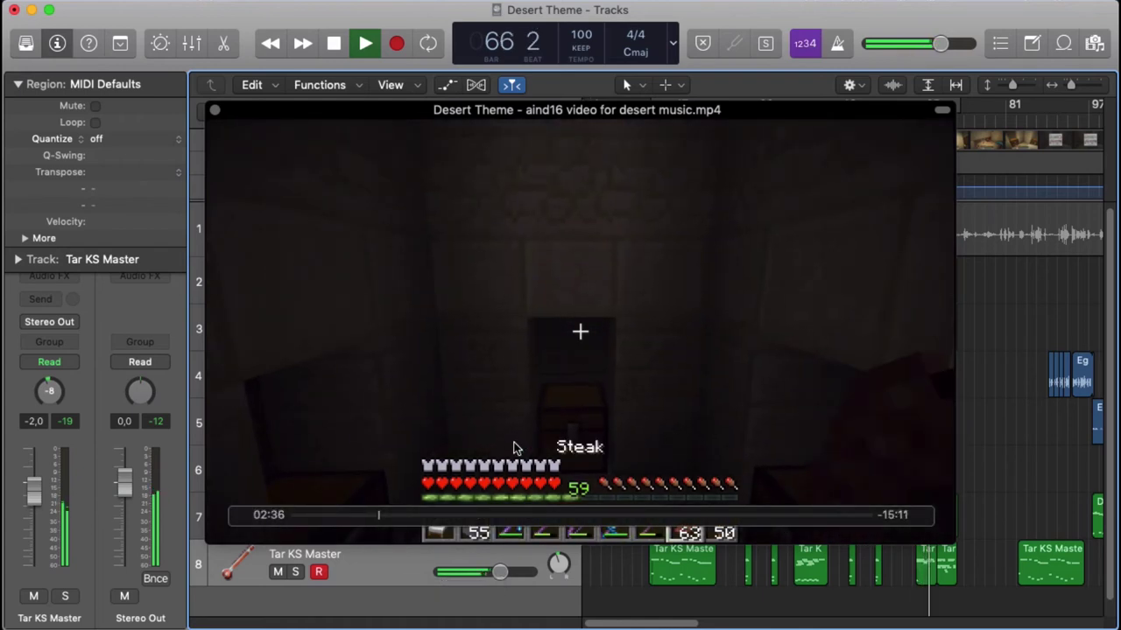
pyautogui.press('space')
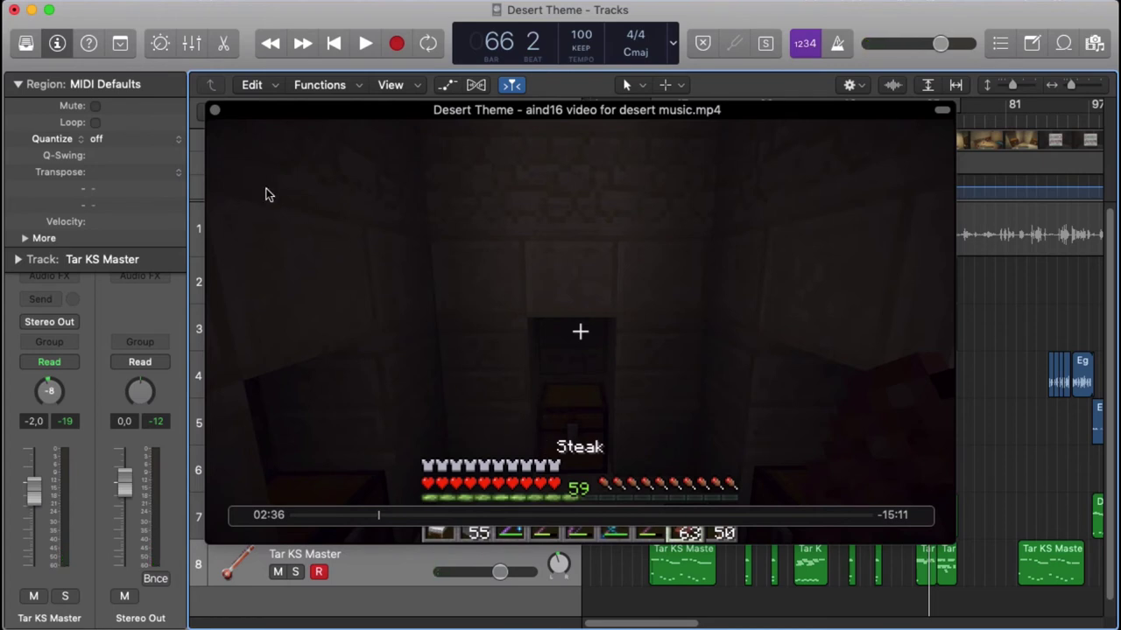
pyautogui.click(214, 112)
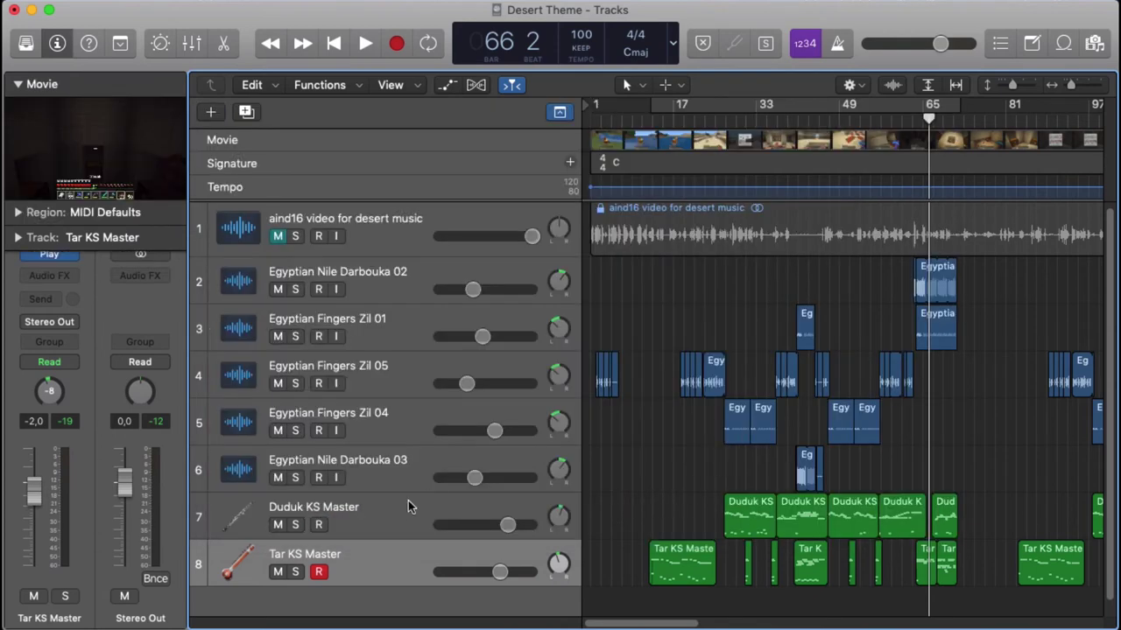
# Step: Select the Duduk KS Master track and open its Play instrument window, placing it clear of the channel strips
pyautogui.click(385, 512)
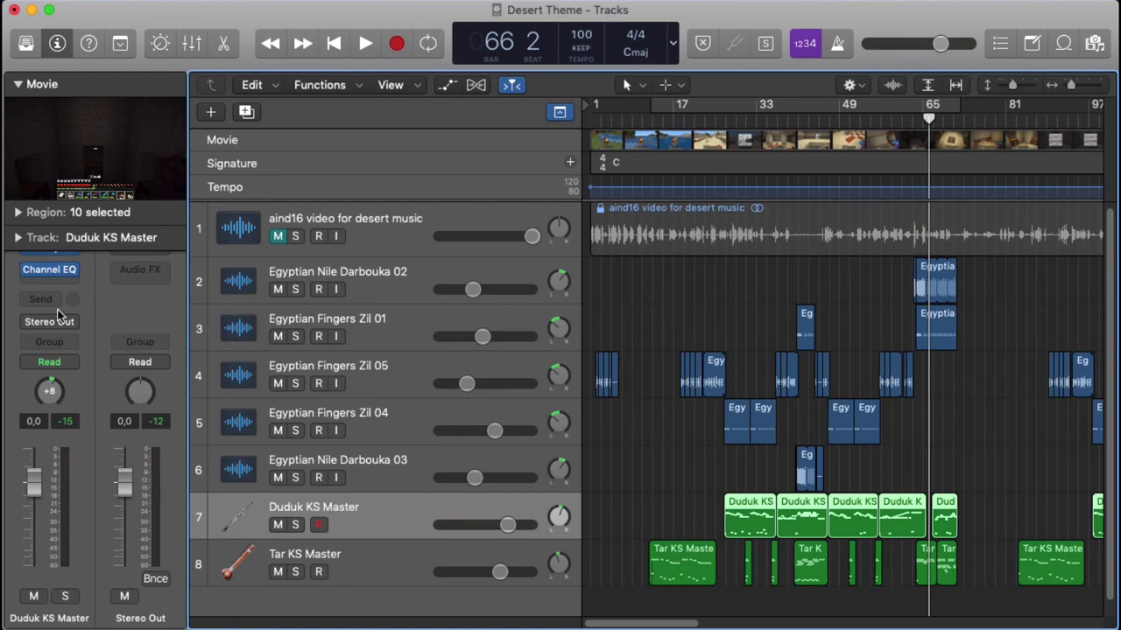
pyautogui.click(52, 254)
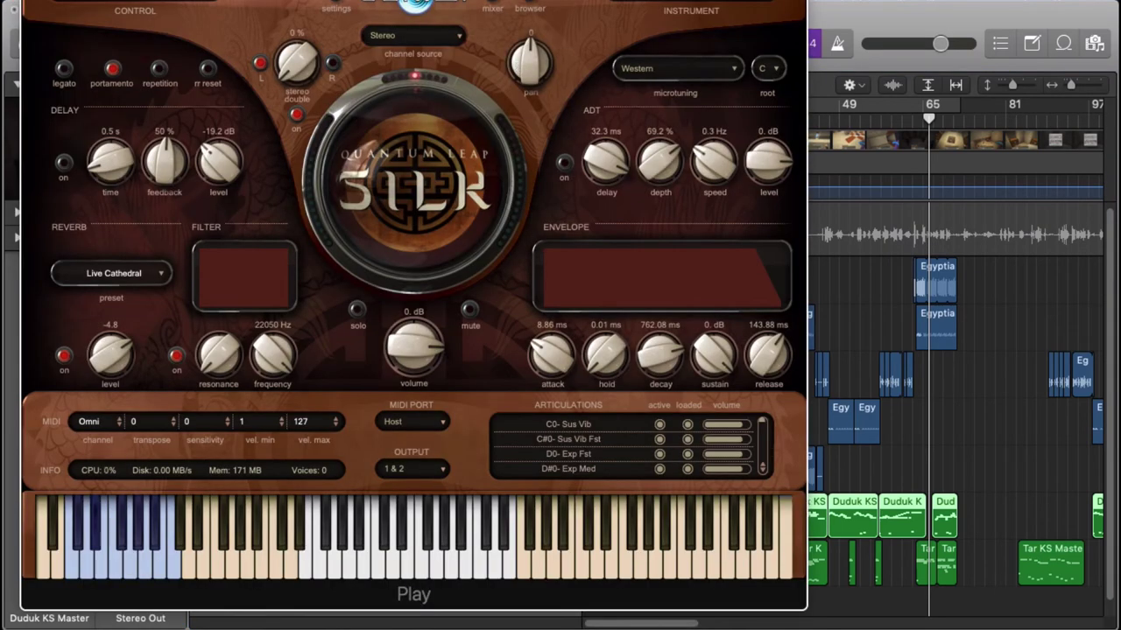
pyautogui.moveTo(496, 0); pyautogui.dragTo(741, 0)
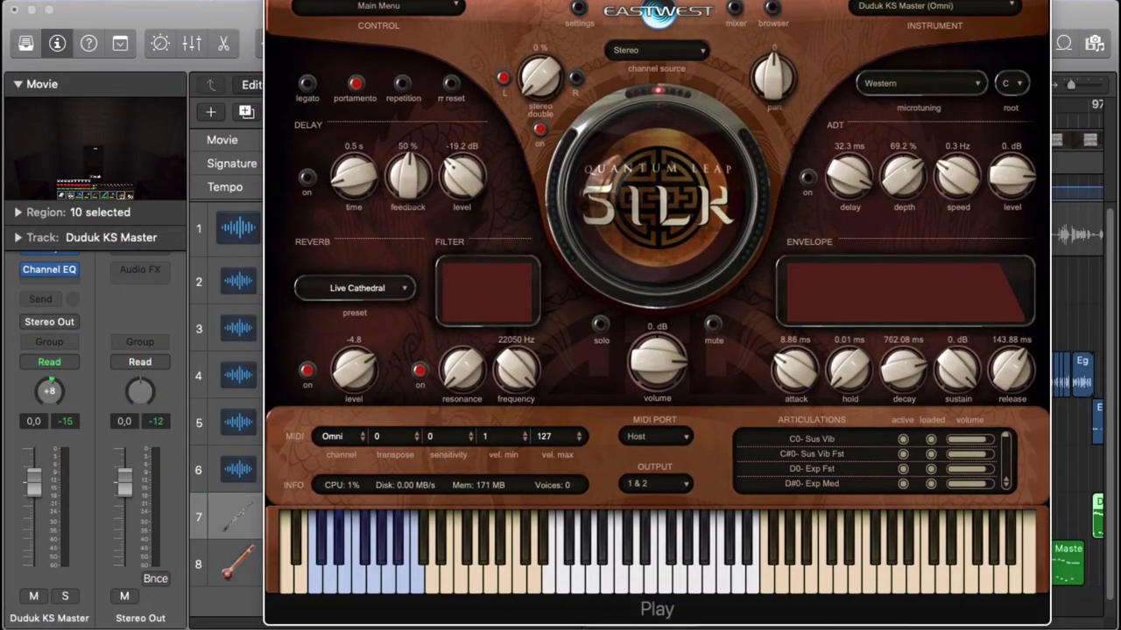
# Step: Trigger several of the Duduk's articulation keyswitches on the blue low keys of the Silk instrument's keyboard
pyautogui.click(314, 573)
pyautogui.click(337, 542)
pyautogui.click(329, 573)
pyautogui.click(316, 582)
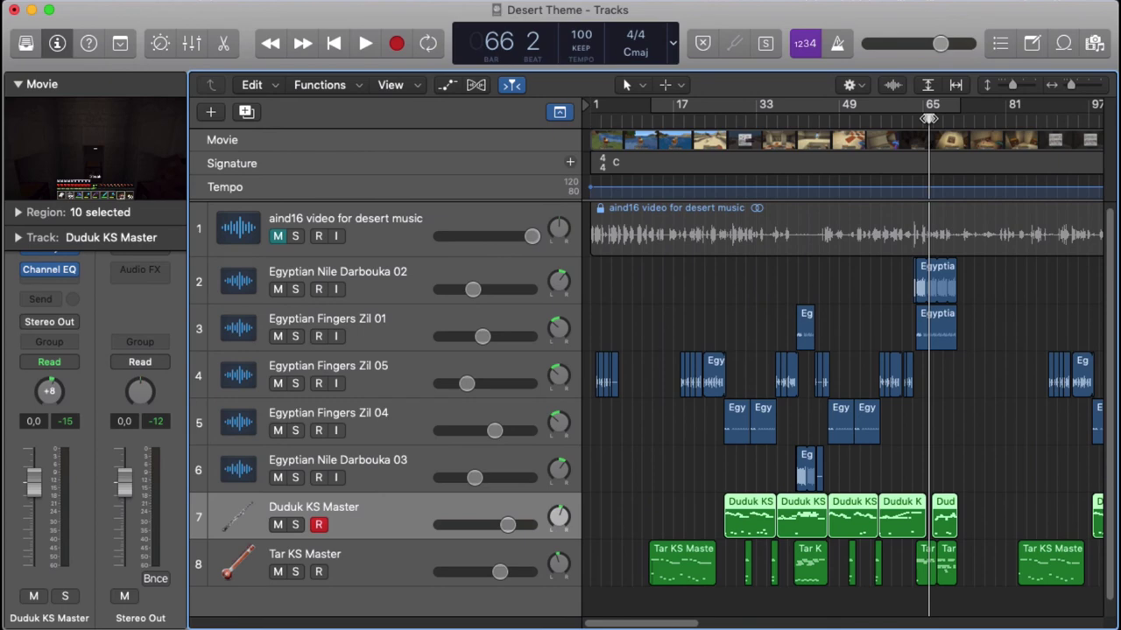
# Step: Move the playhead to bar 12, deselect all regions, and play the project from there
pyautogui.moveTo(929, 118); pyautogui.dragTo(653, 165)
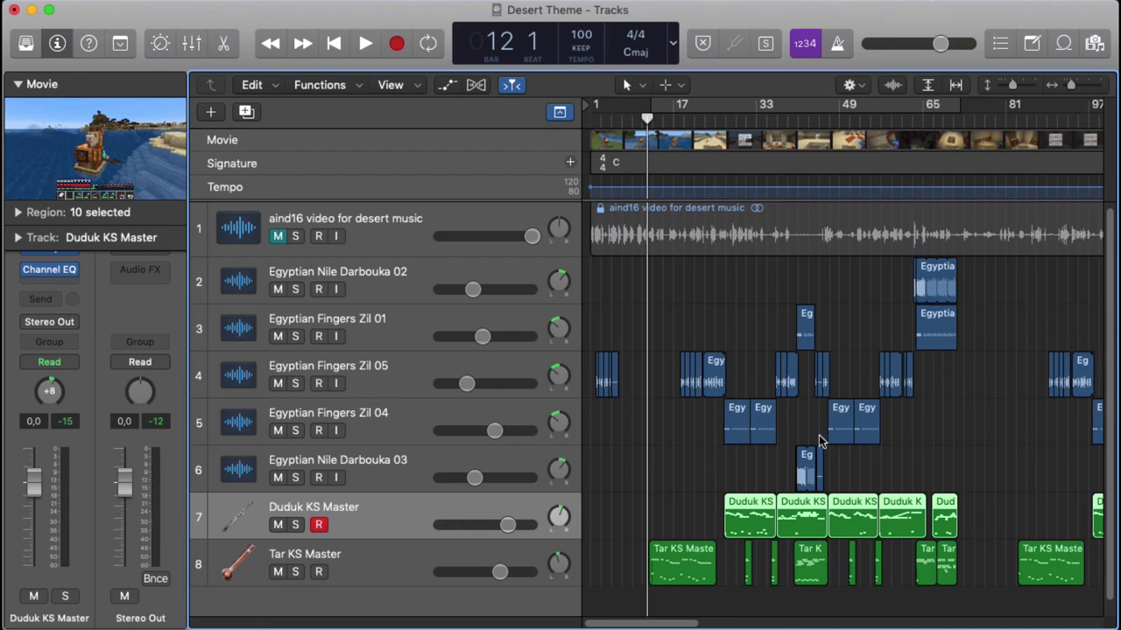
pyautogui.click(678, 519)
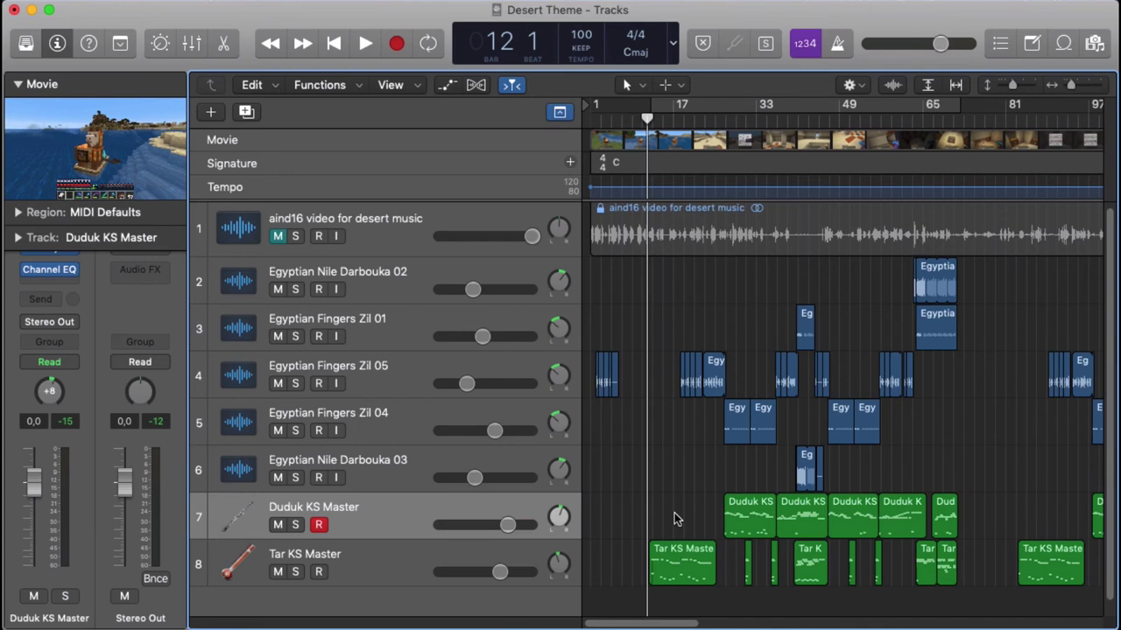
pyautogui.press('space')
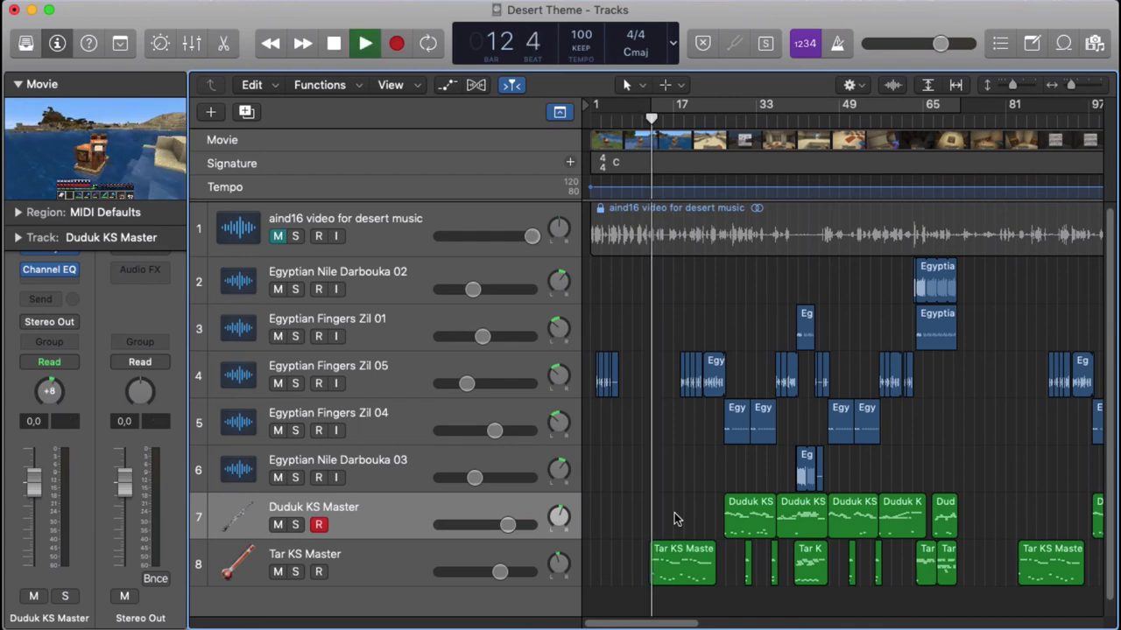